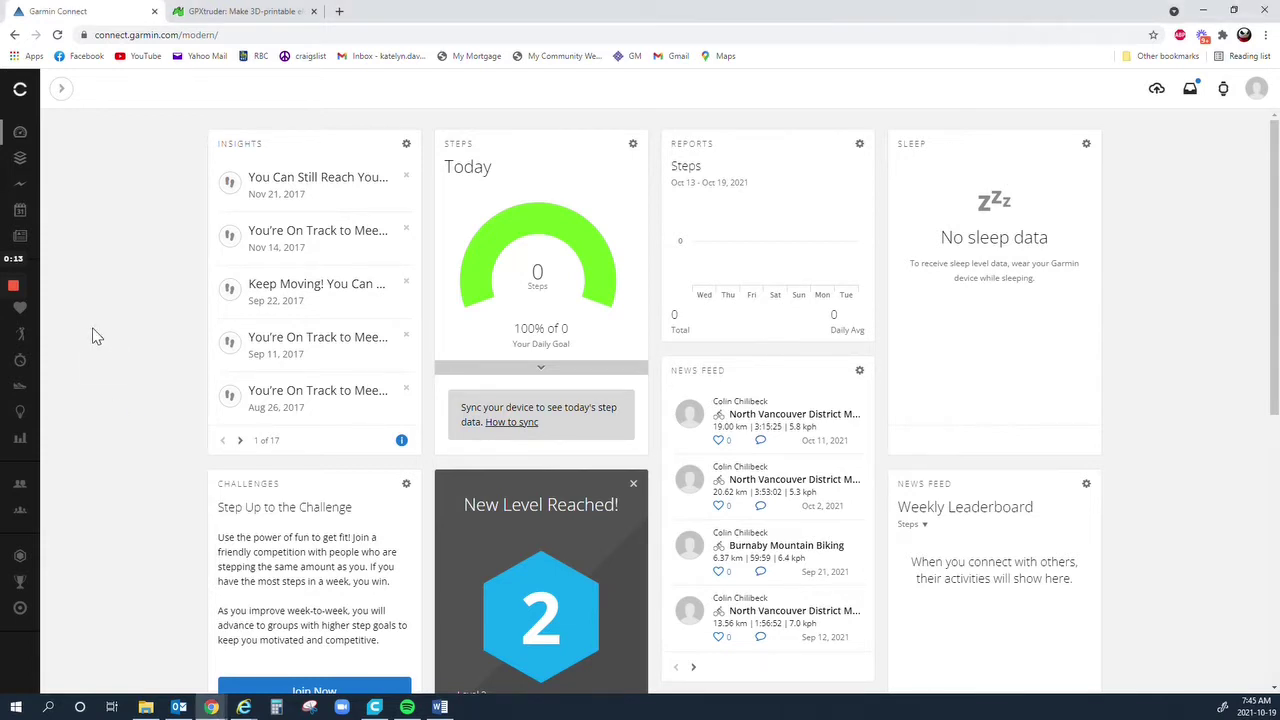
- Open the list of all recorded activities
scroll(112, 398, "down", 1)
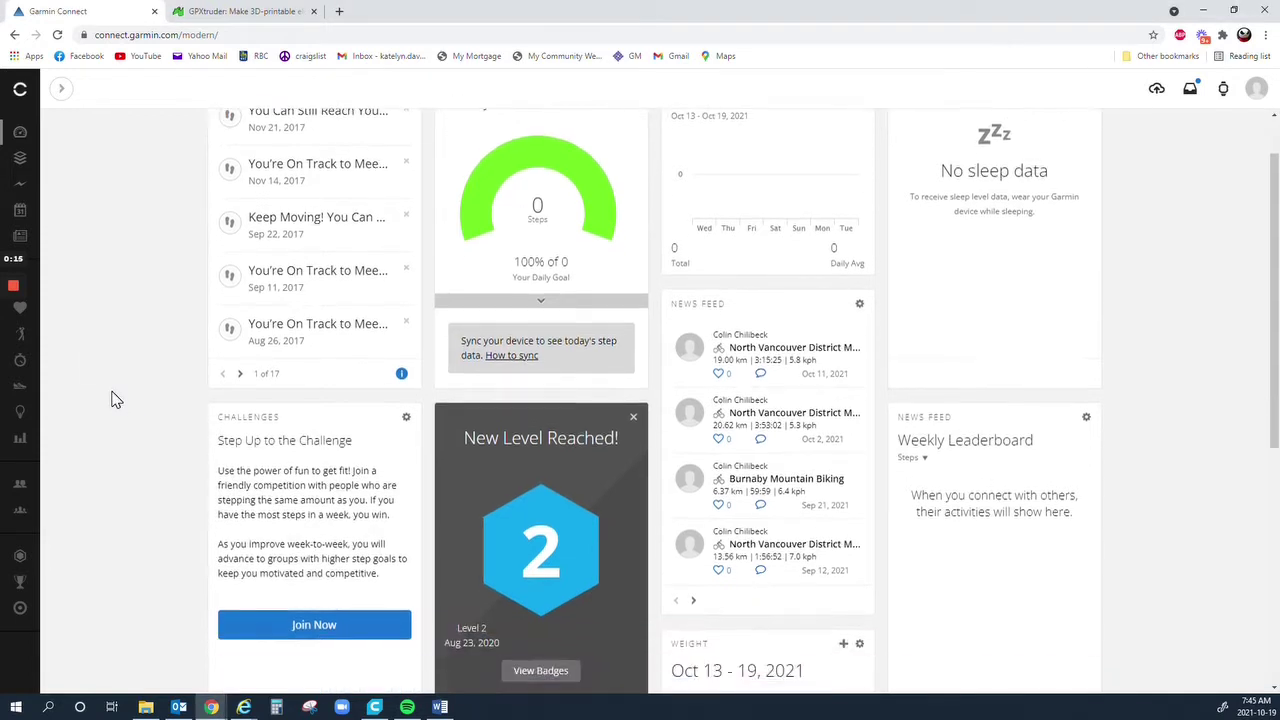
scroll(112, 398, "up", 1)
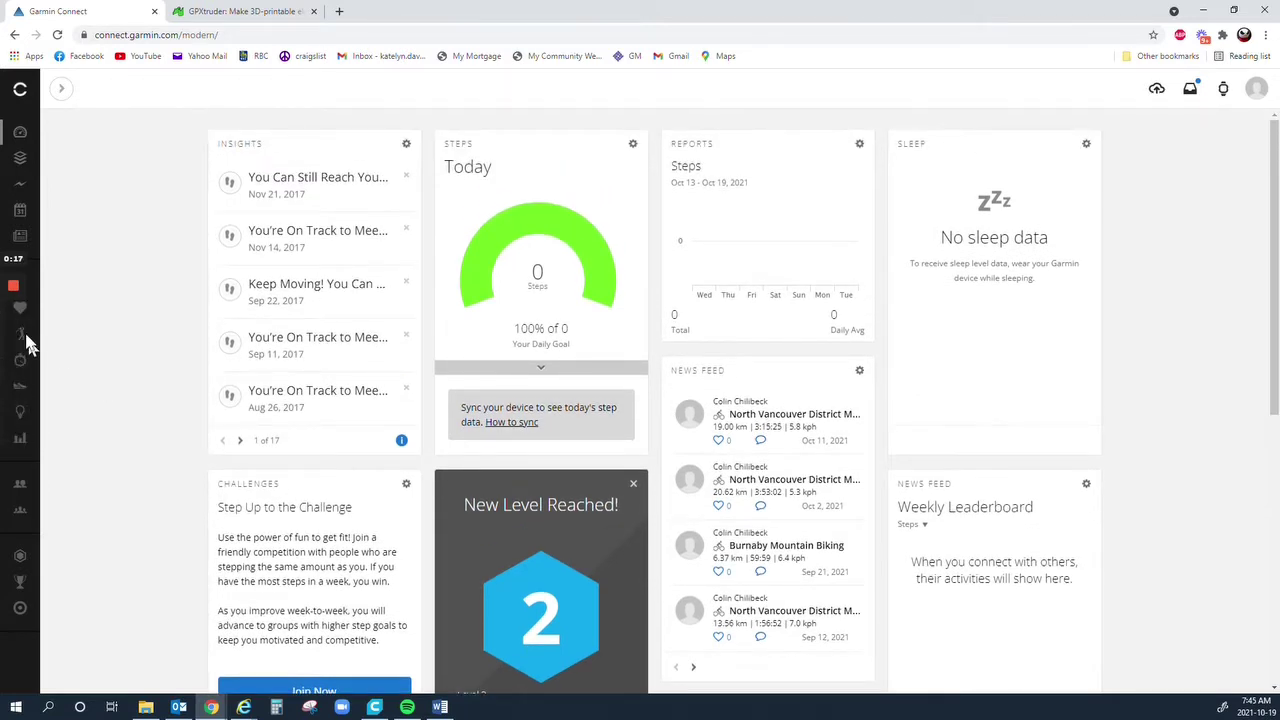
mouse_move(38, 222)
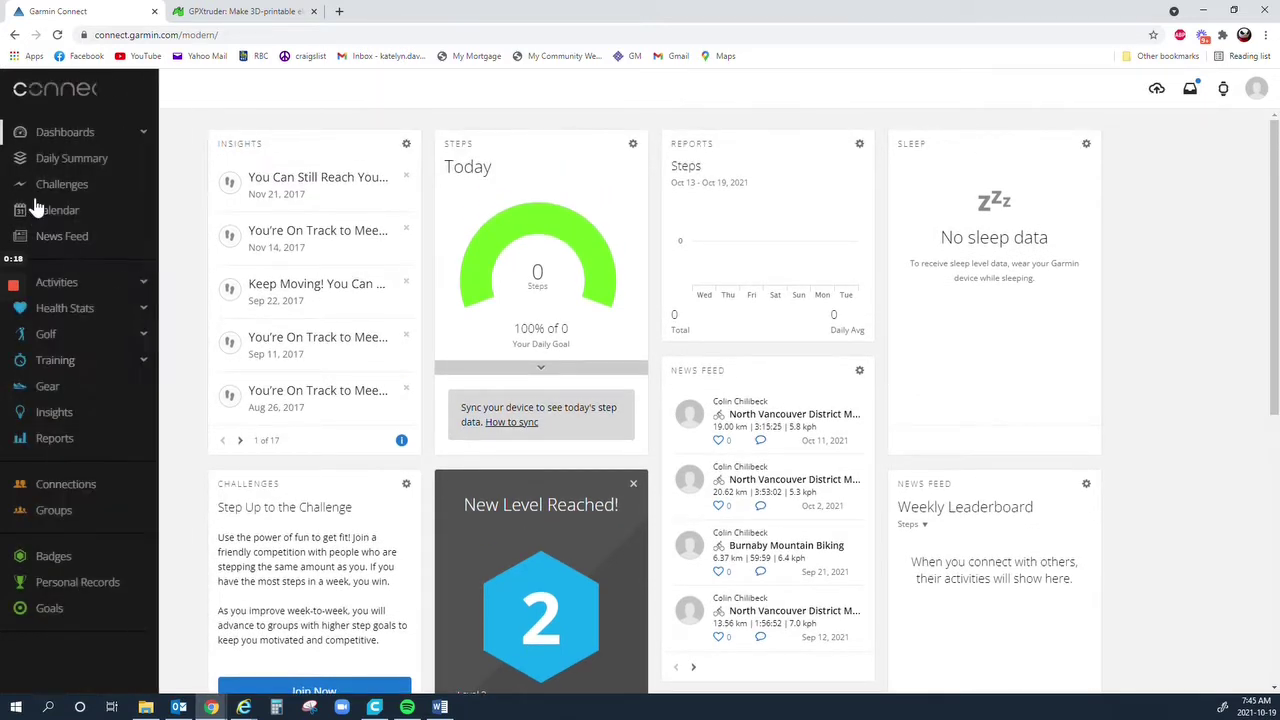
left_click(68, 288)
left_click(64, 306)
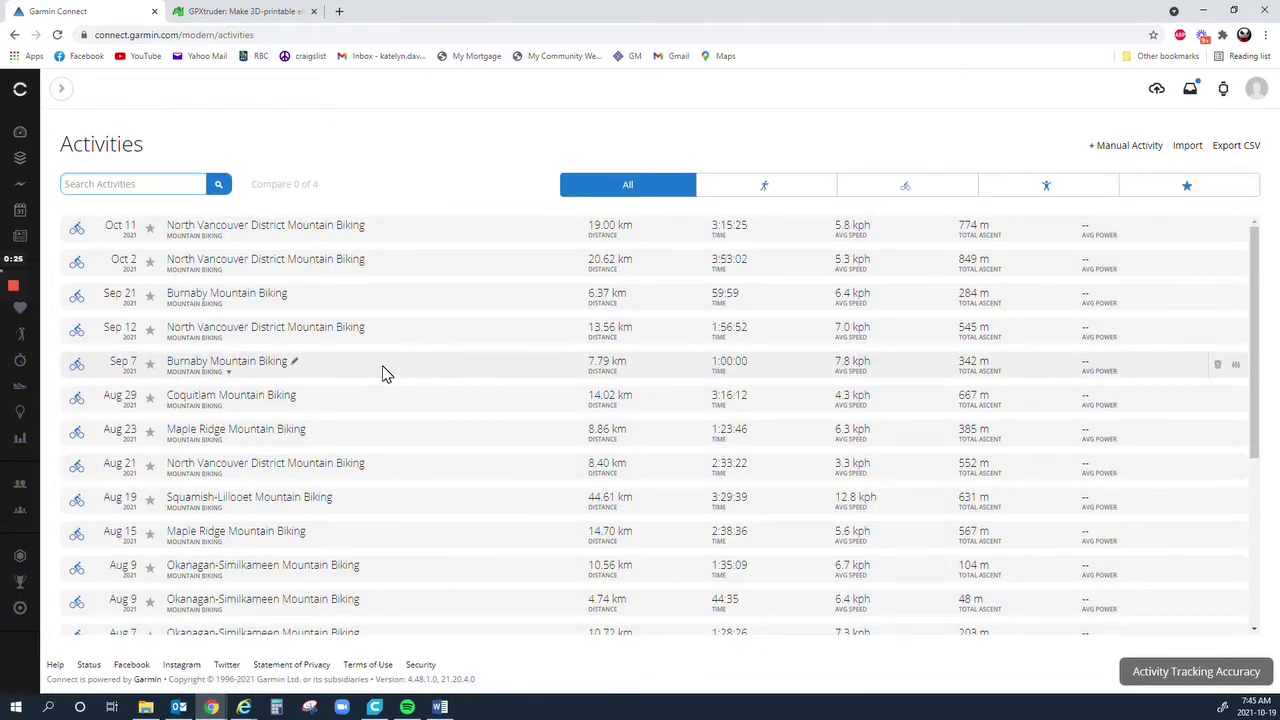
- Open the Aug 21 North Vancouver District Mountain Biking activity and export it to GPX
left_click(275, 472)
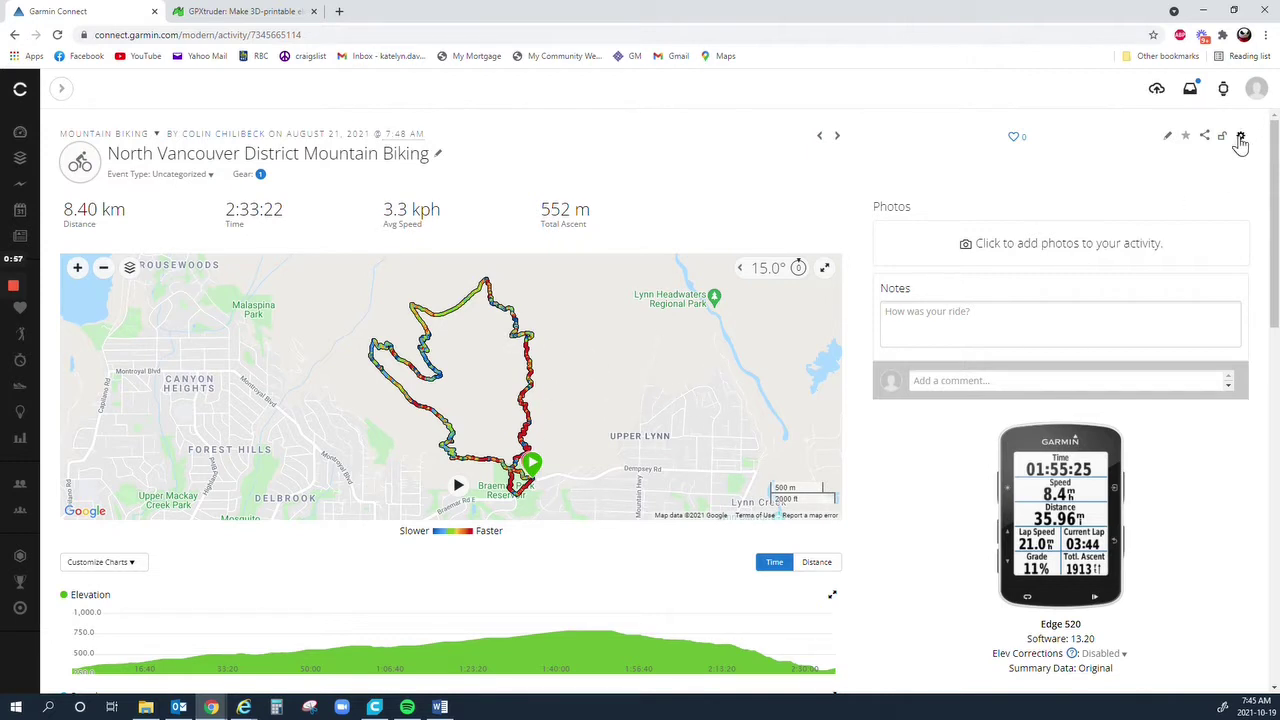
left_click(1240, 136)
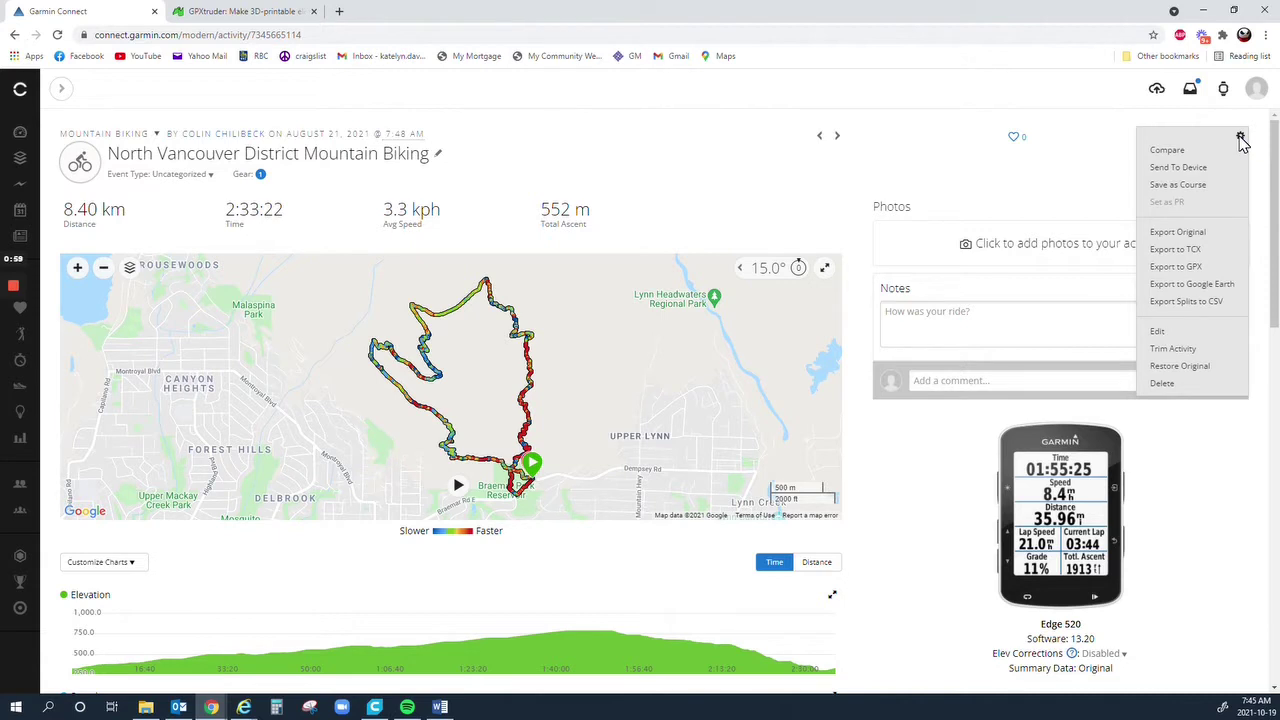
left_click(1190, 267)
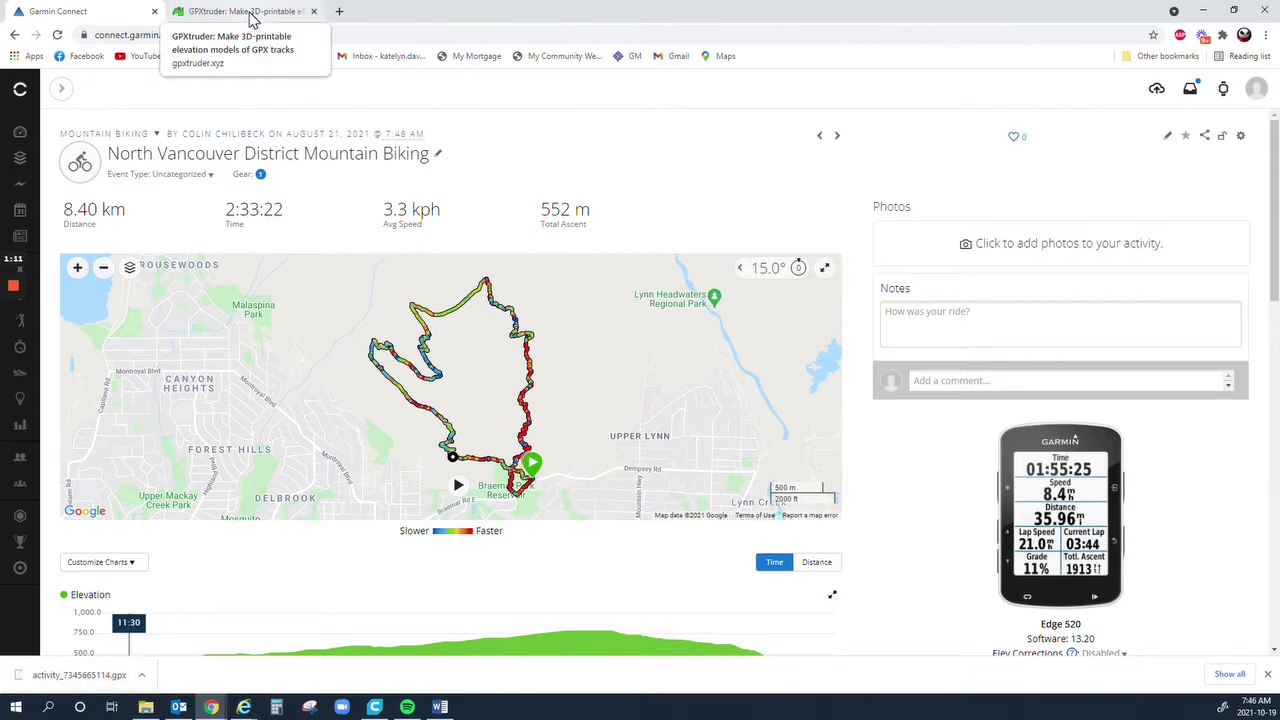
- Switch to GPXtruder and choose activity_7345665114.gpx from the Desktop as the GPX file to upload
left_click(252, 14)
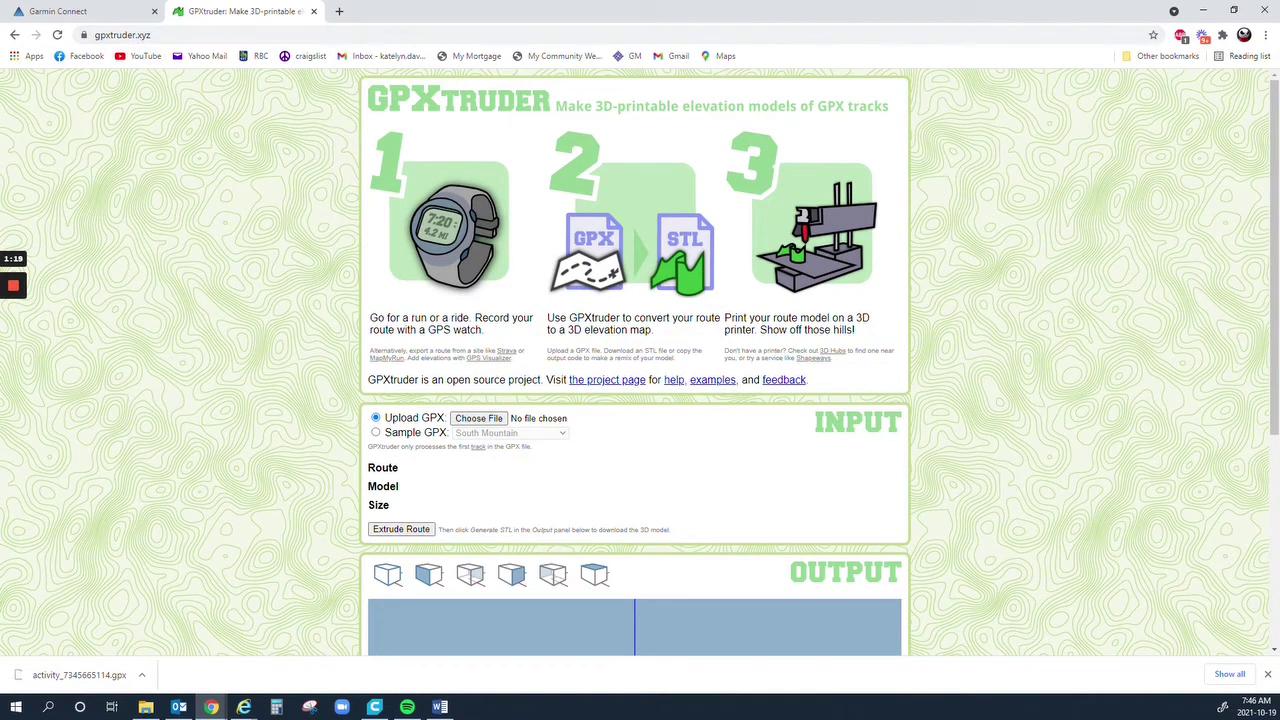
scroll(344, 327, "down", 1)
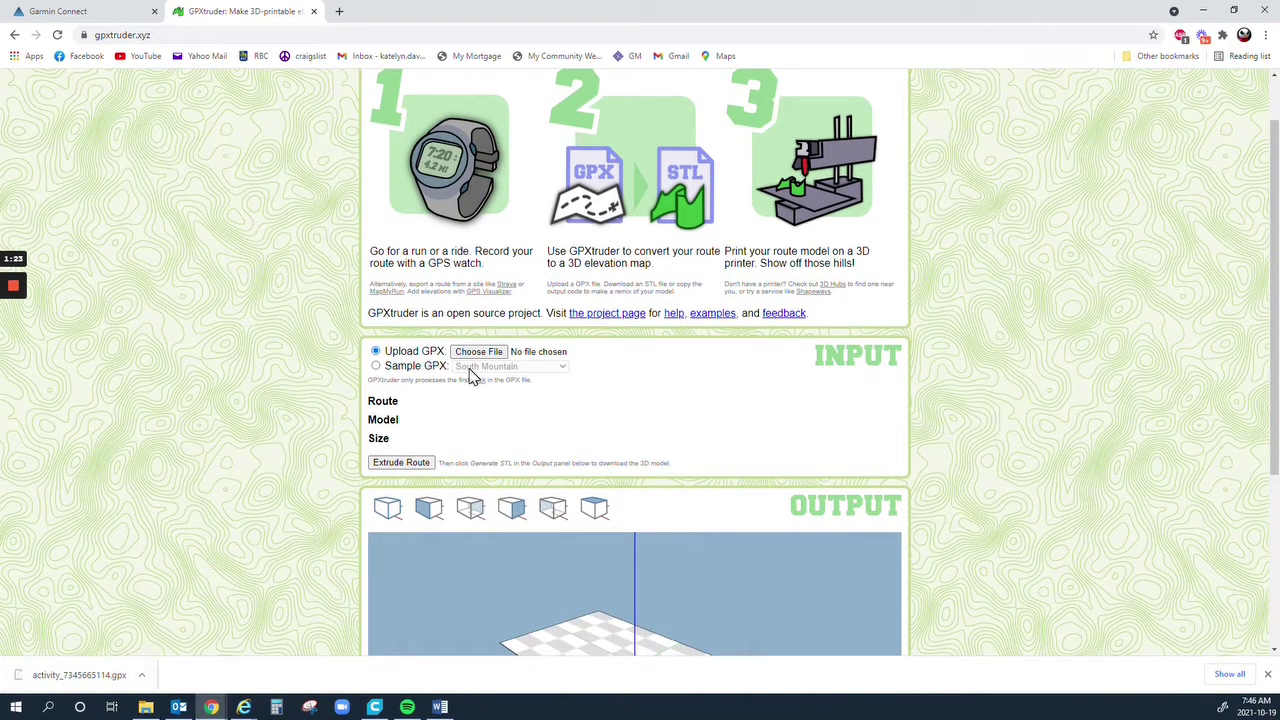
scroll(473, 375, "down", 1)
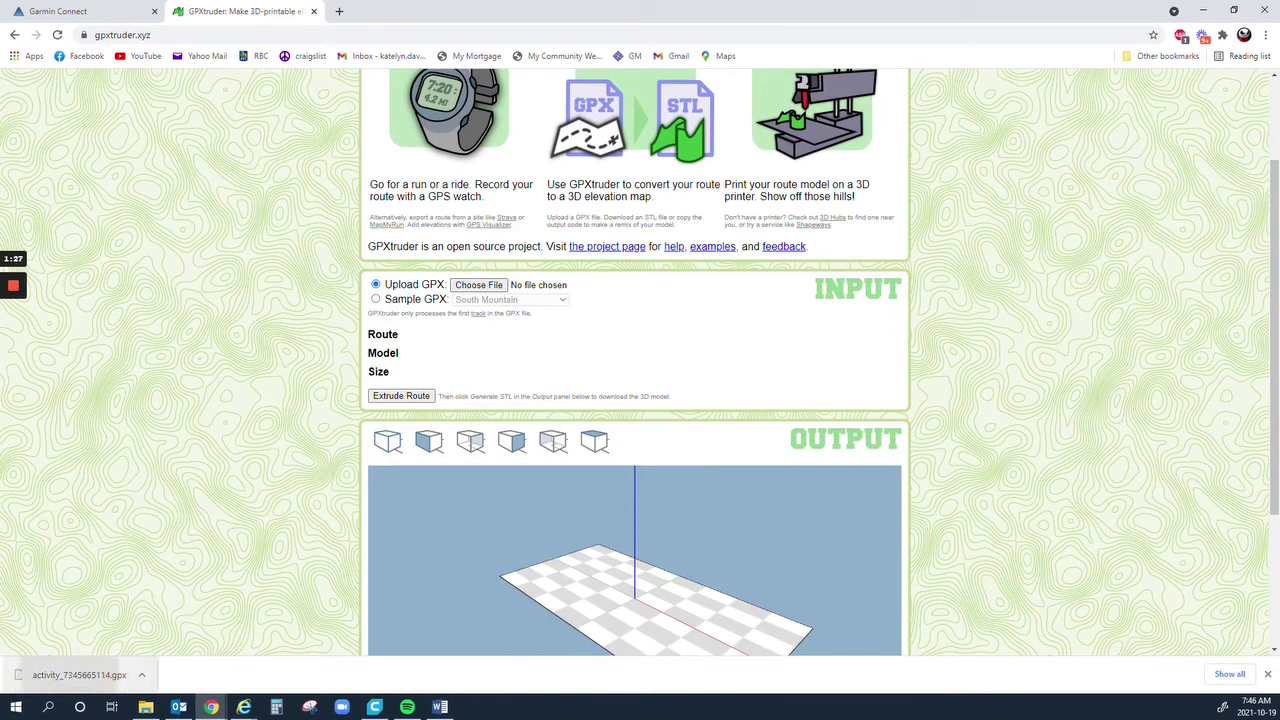
left_click(481, 283)
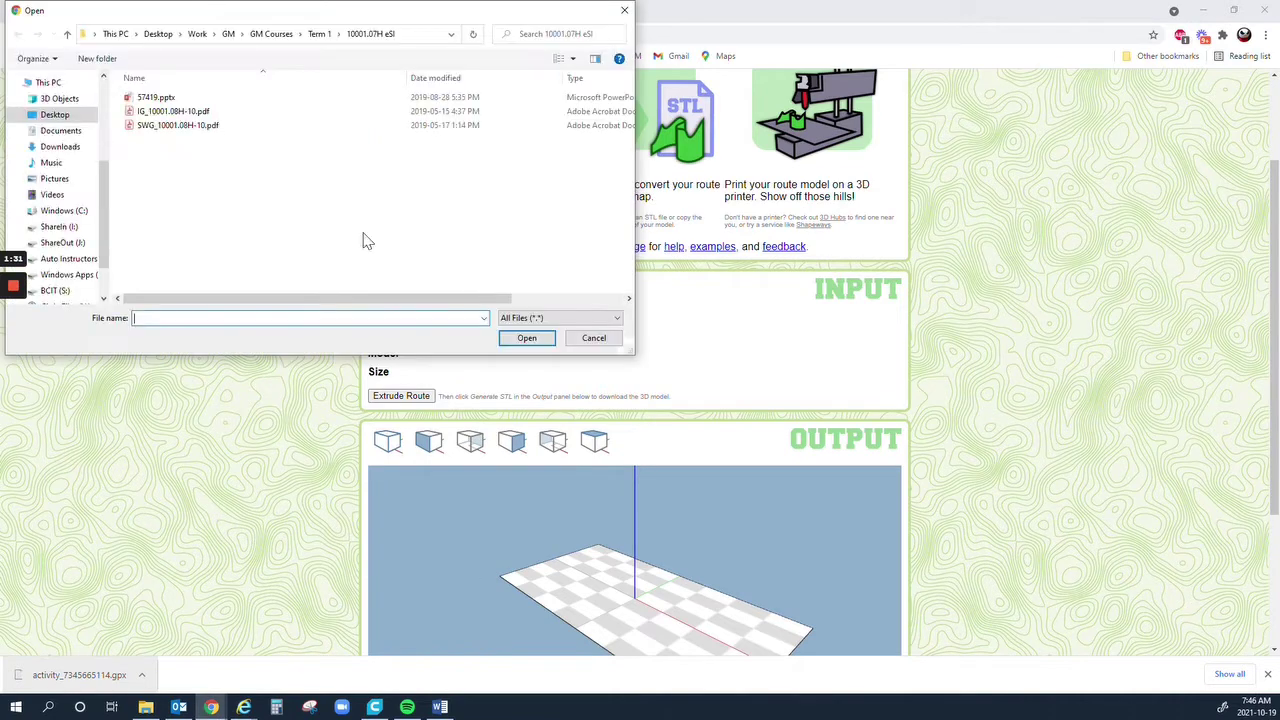
left_click(158, 34)
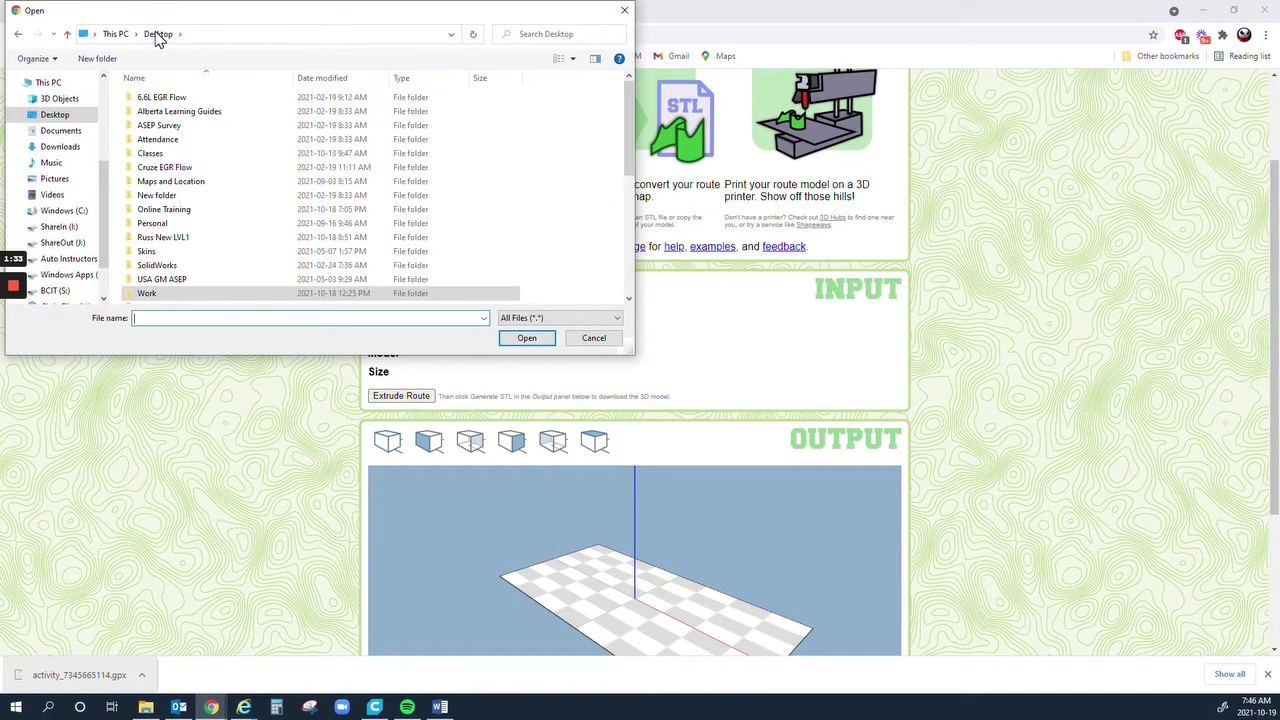
scroll(190, 225, "down", 4)
scroll(190, 225, "down", 3)
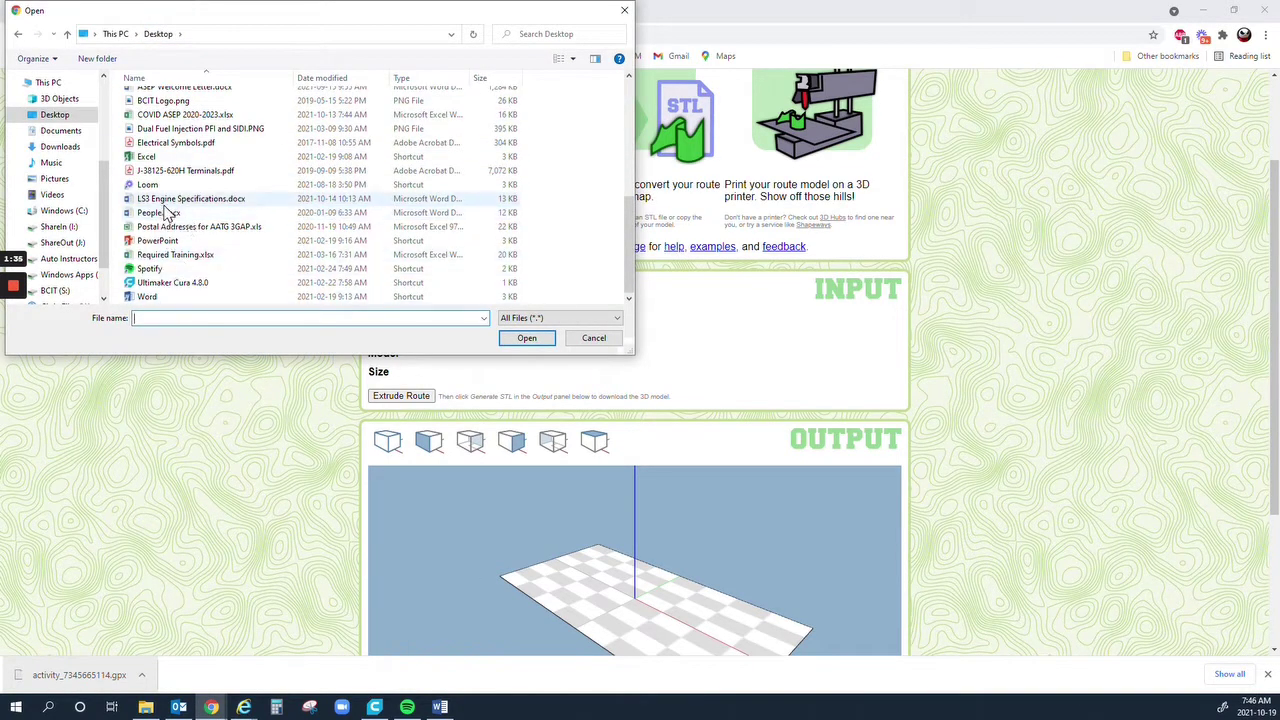
scroll(168, 200, "up", 1)
left_click(178, 107)
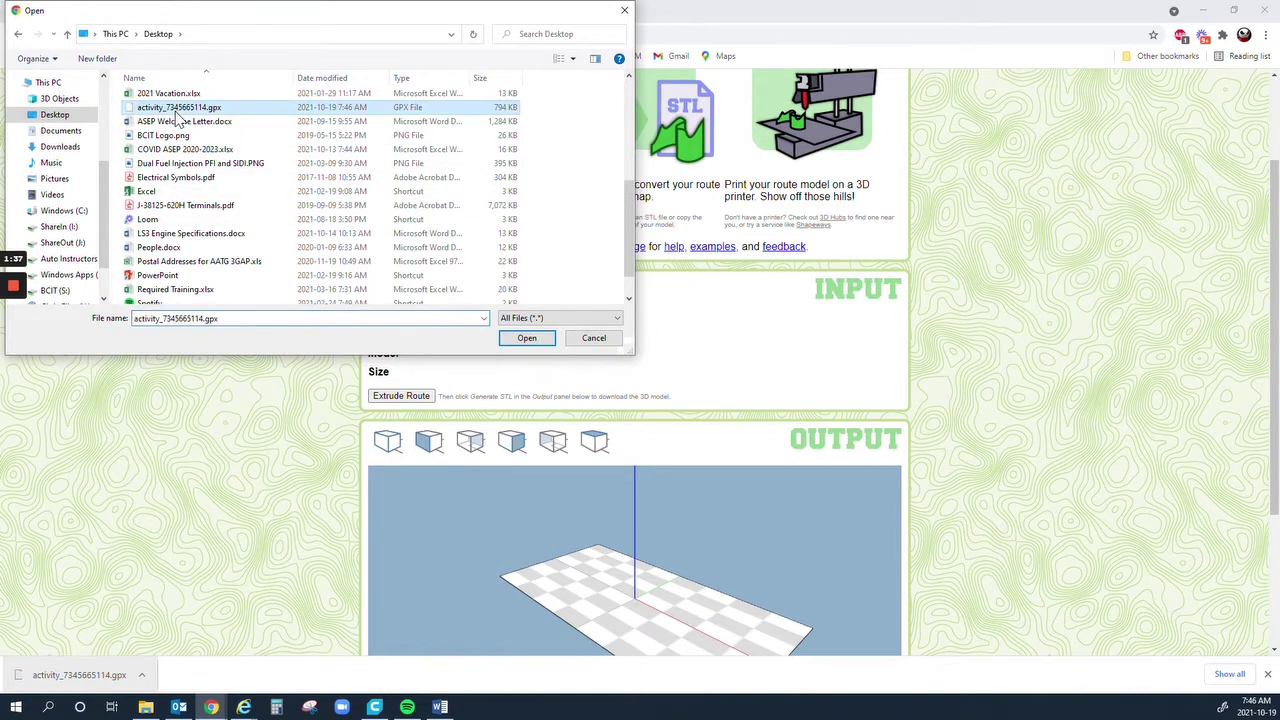
left_click(526, 340)
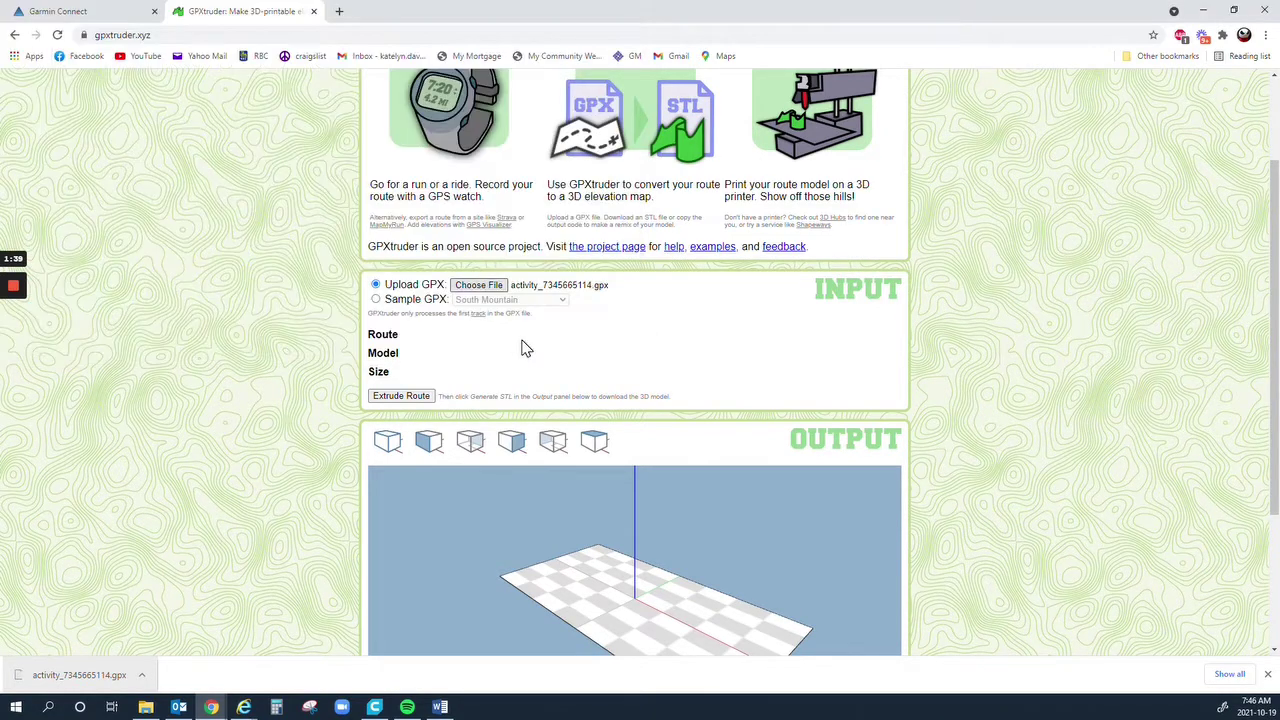
- Extrude the uploaded route into a 3D elevation model and turn the preview to show it from above
left_click(398, 397)
scroll(394, 395, "down", 3)
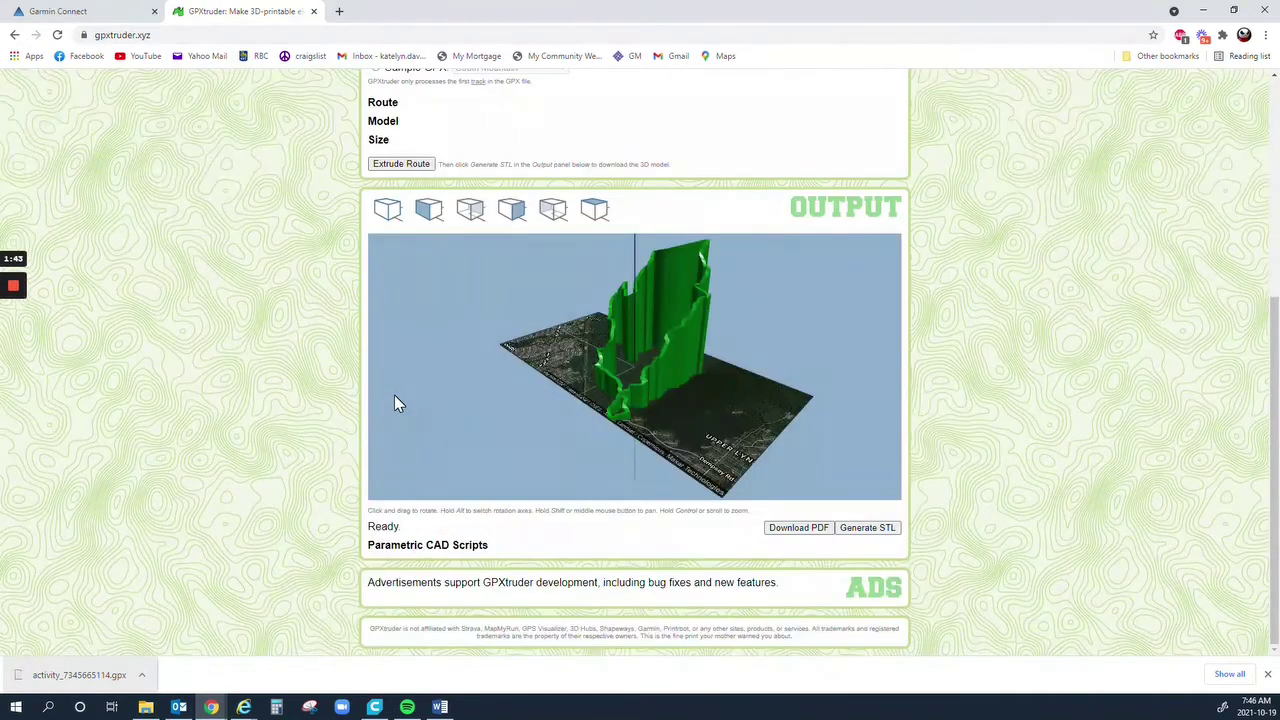
left_click_drag(765, 416, 779, 438)
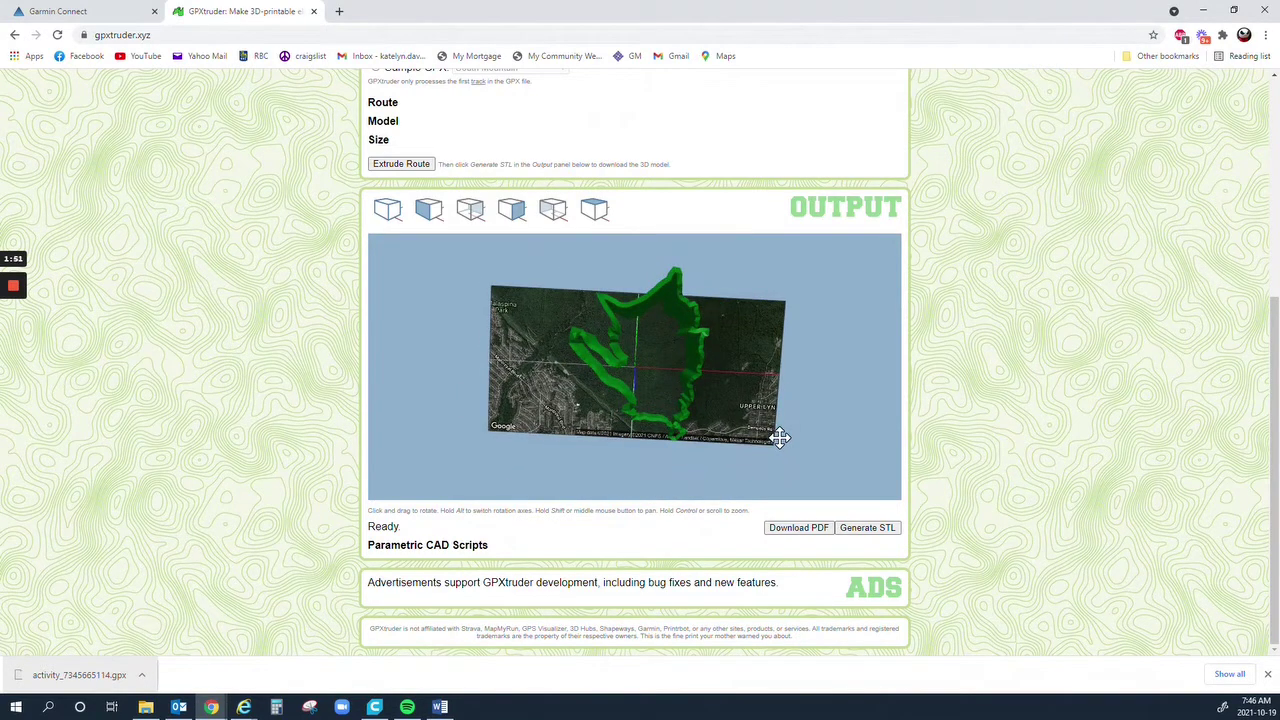
- Compare the shape of the extruded route with the ride's map in Garmin Connect
left_click(114, 14)
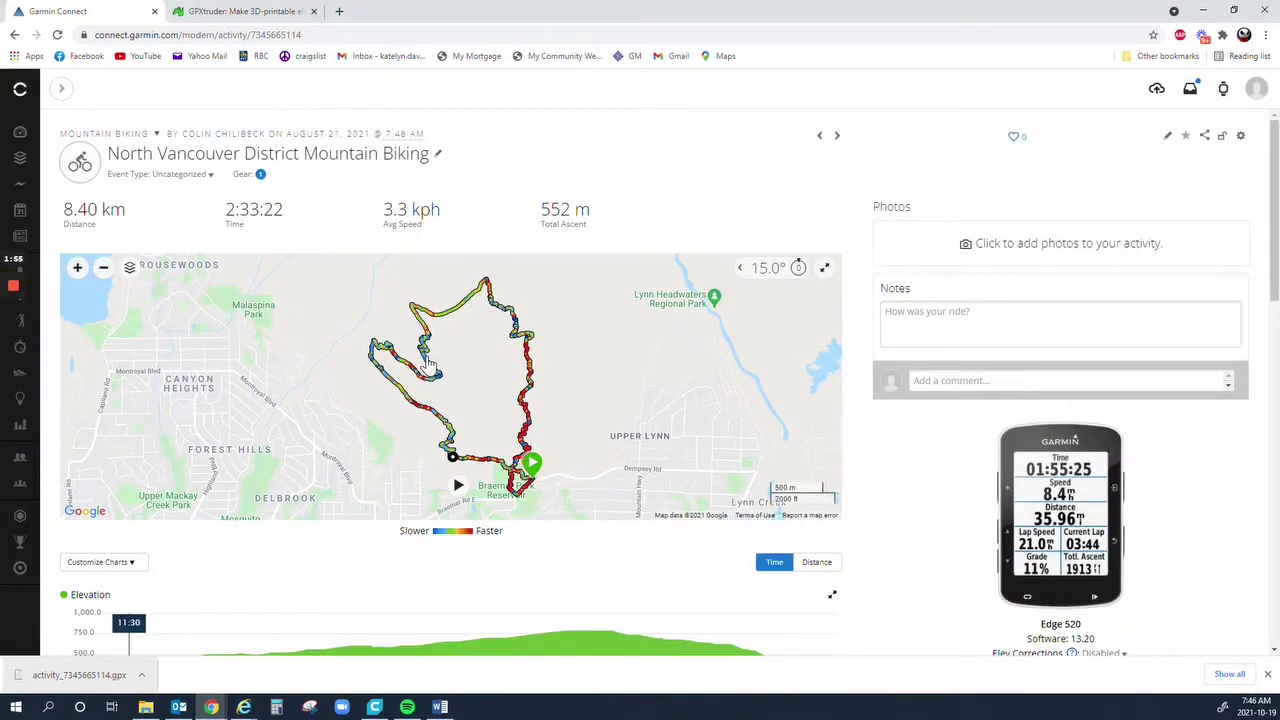
left_click(245, 12)
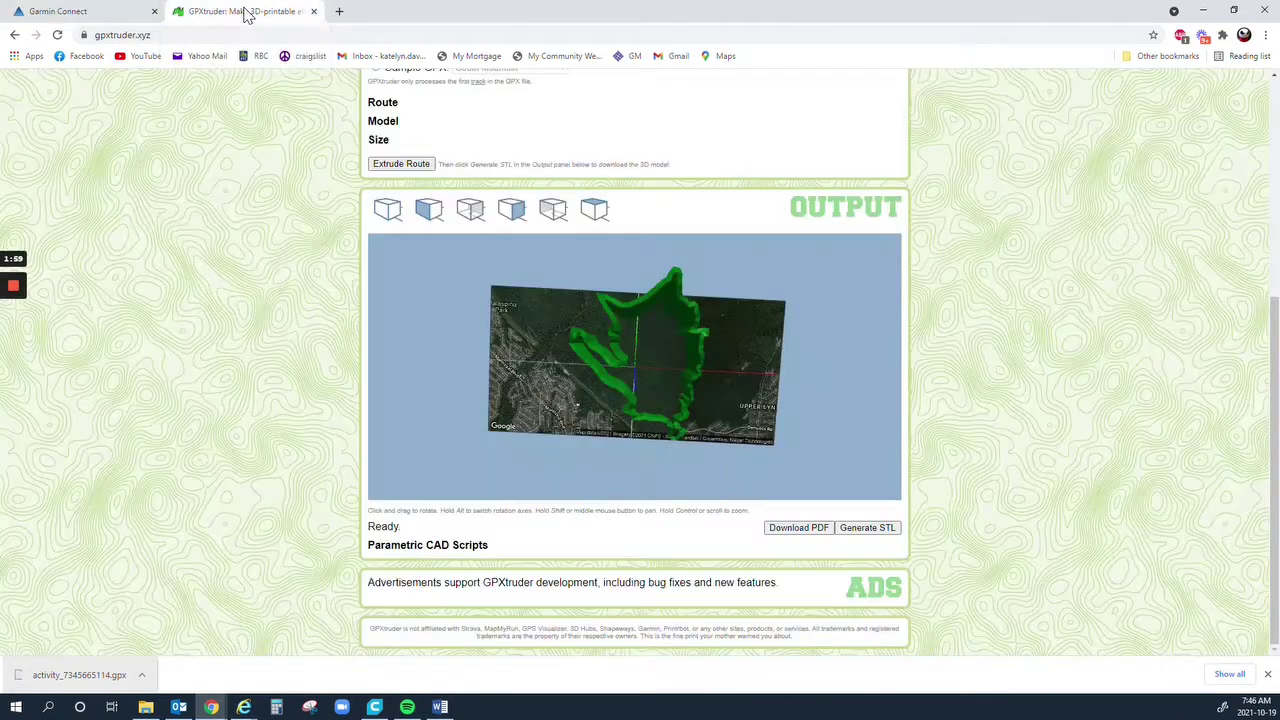
mouse_move(714, 409)
left_mouse_down()
mouse_move(727, 383)
mouse_move(763, 389)
mouse_move(731, 403)
mouse_move(759, 380)
mouse_move(711, 383)
mouse_move(725, 420)
left_mouse_up()
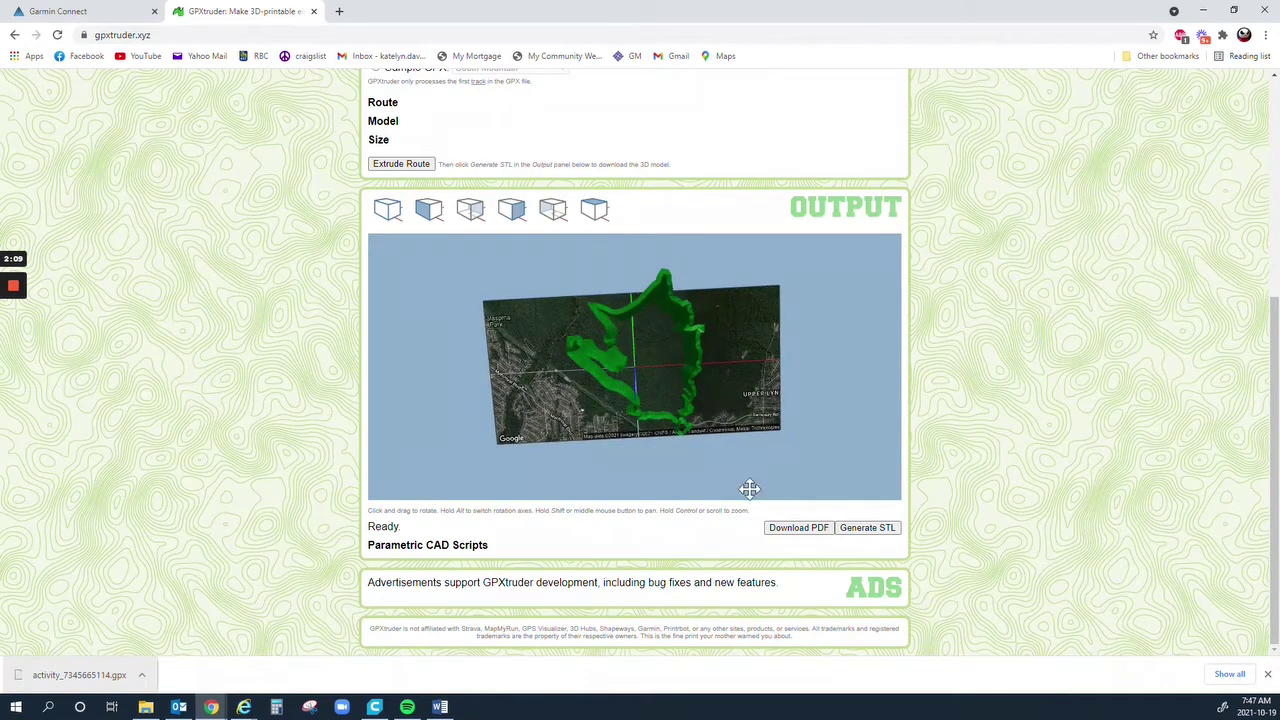
- Generate the STL of the extruded route and download profile.stl
left_click(868, 530)
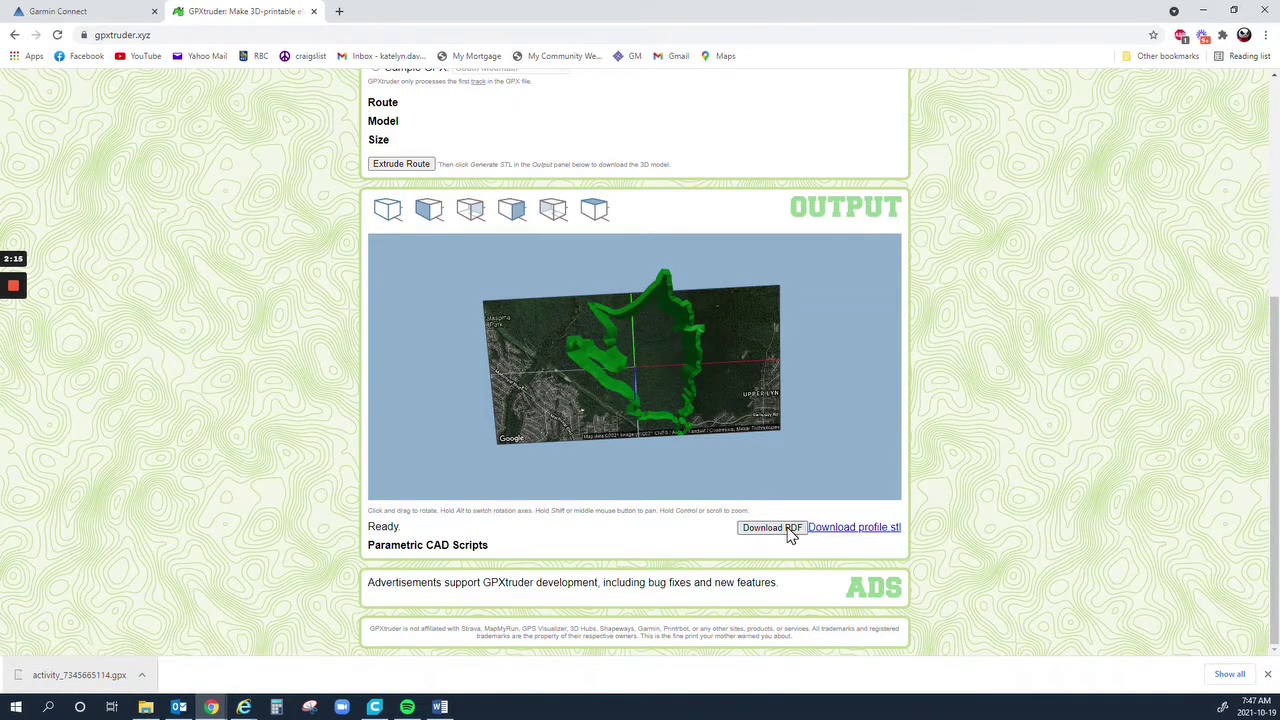
left_click(852, 530)
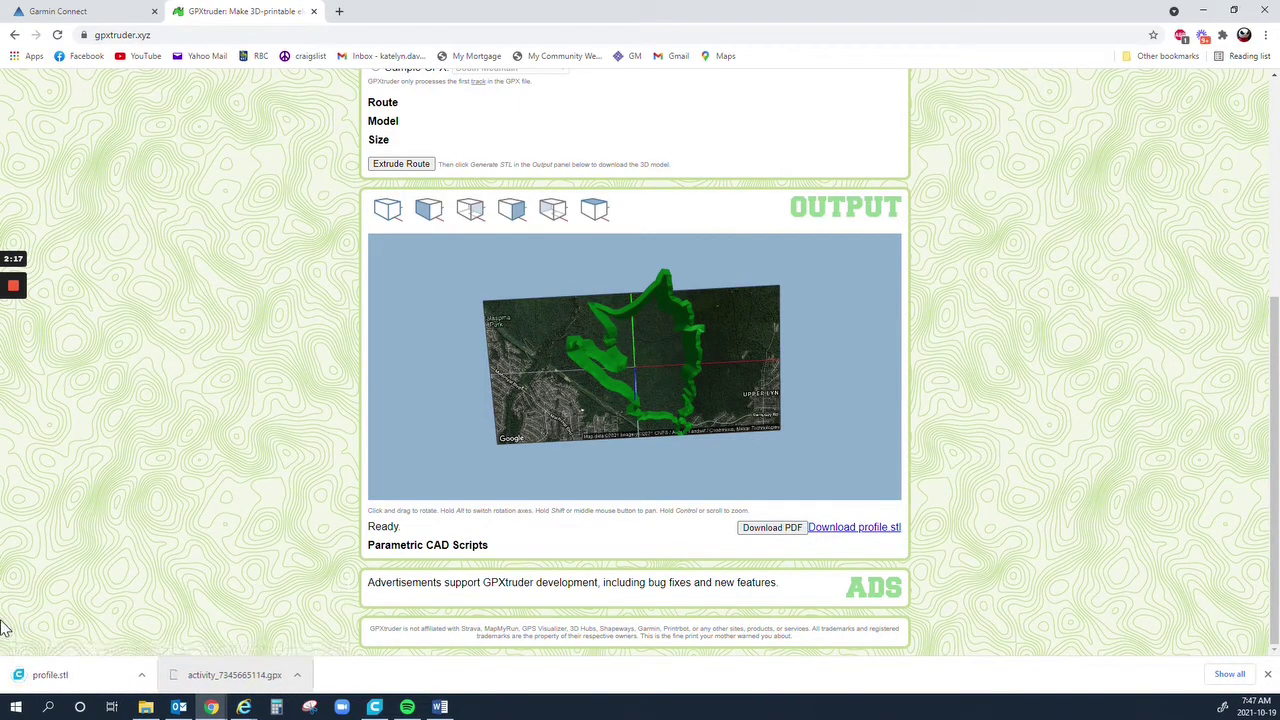
- Open the downloaded profile.stl in Ultimaker Cura so the route model loads onto the build plate
left_click(50, 676)
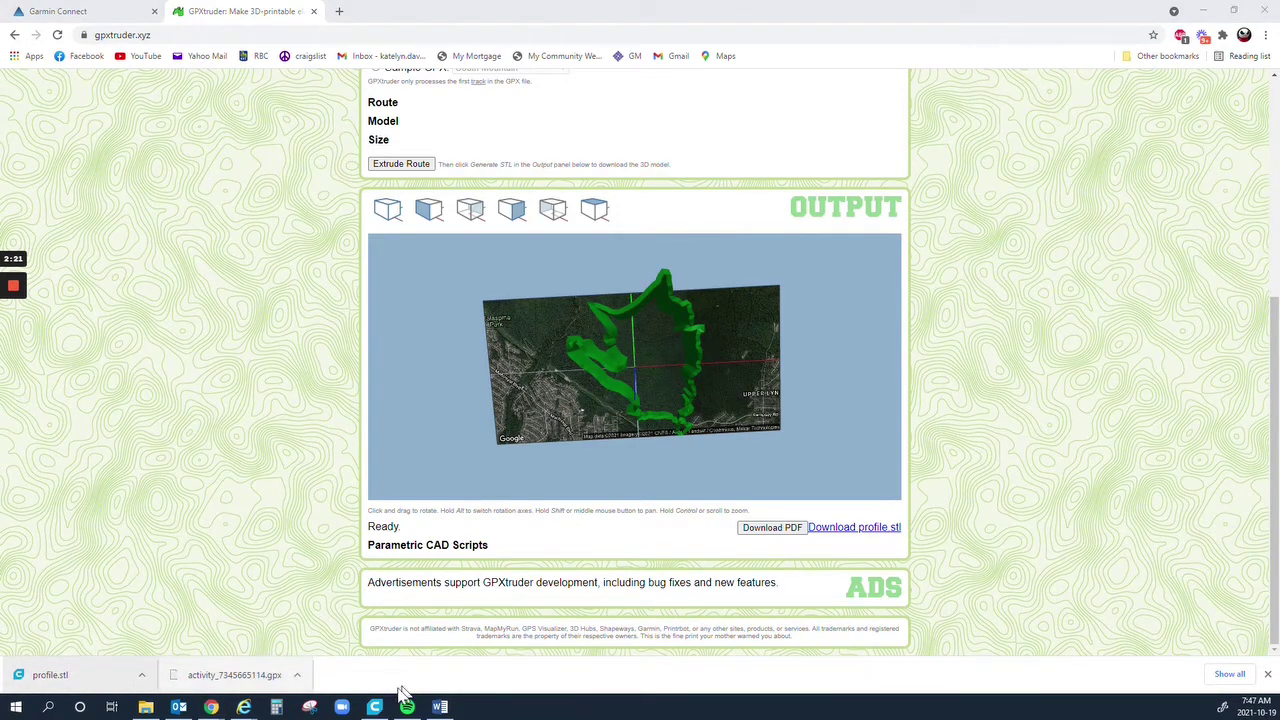
mouse_move(380, 708)
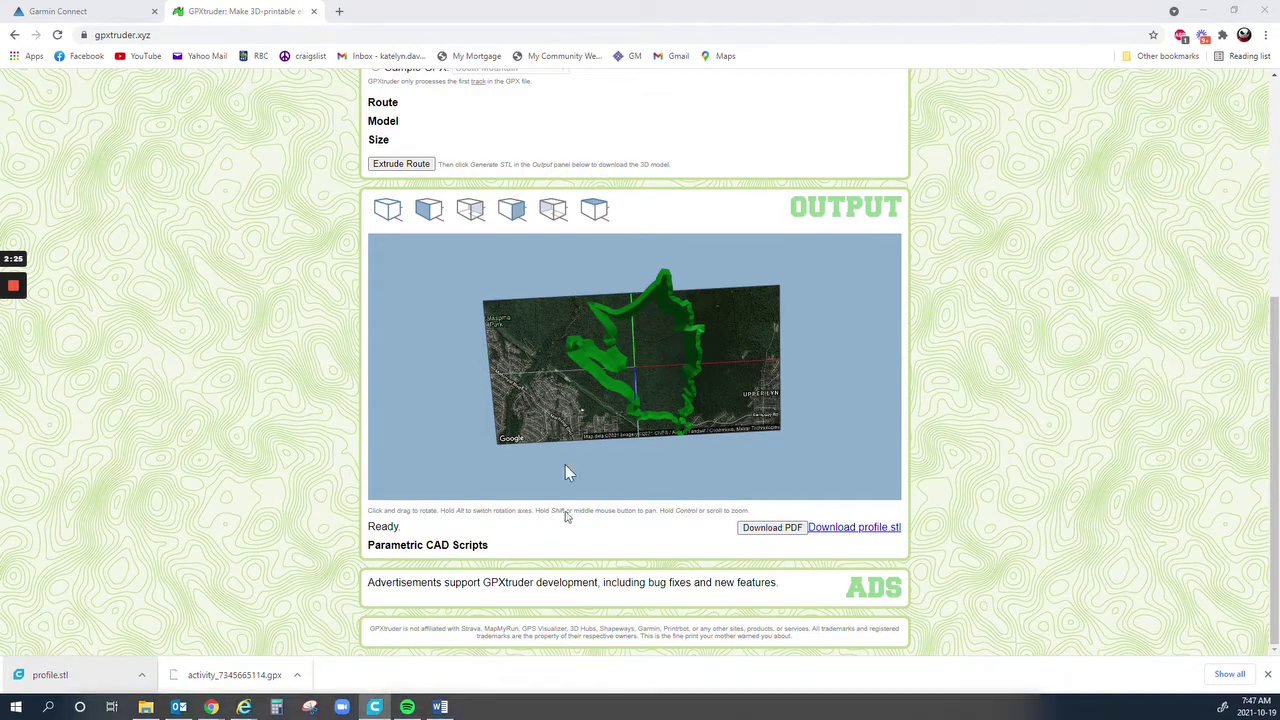
left_click(751, 280)
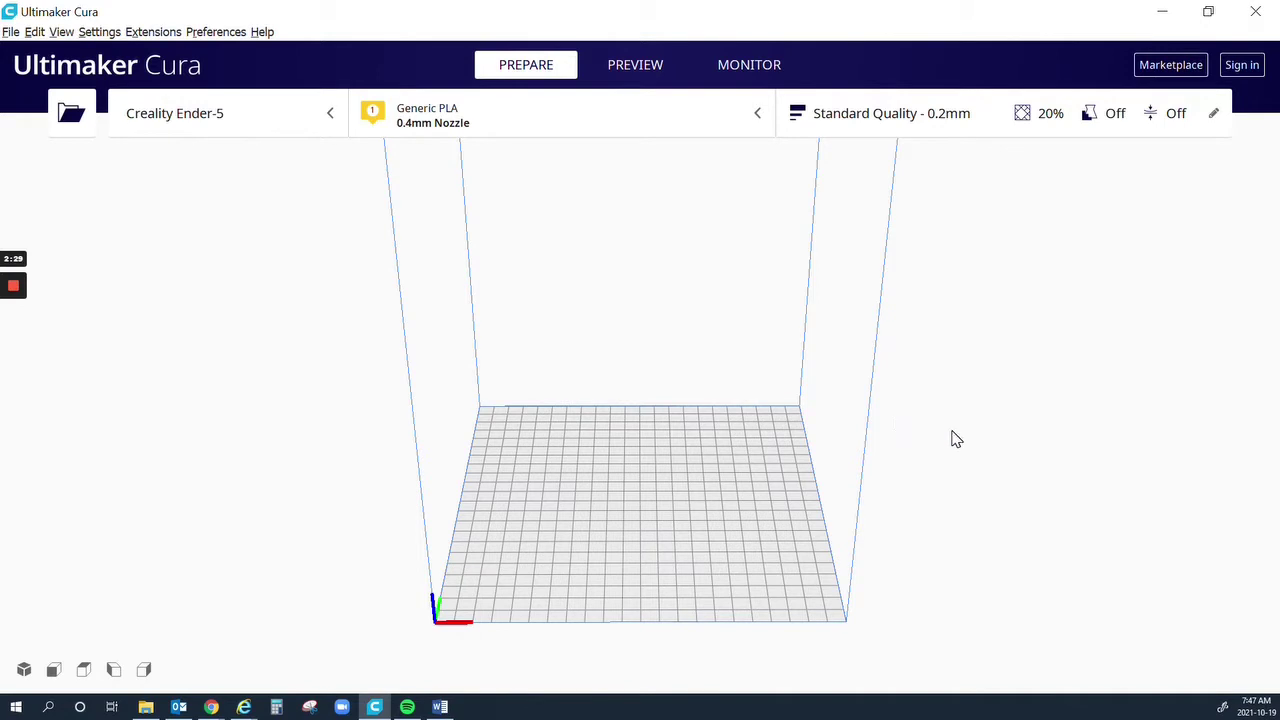
right_click_drag(946, 480, 930, 401)
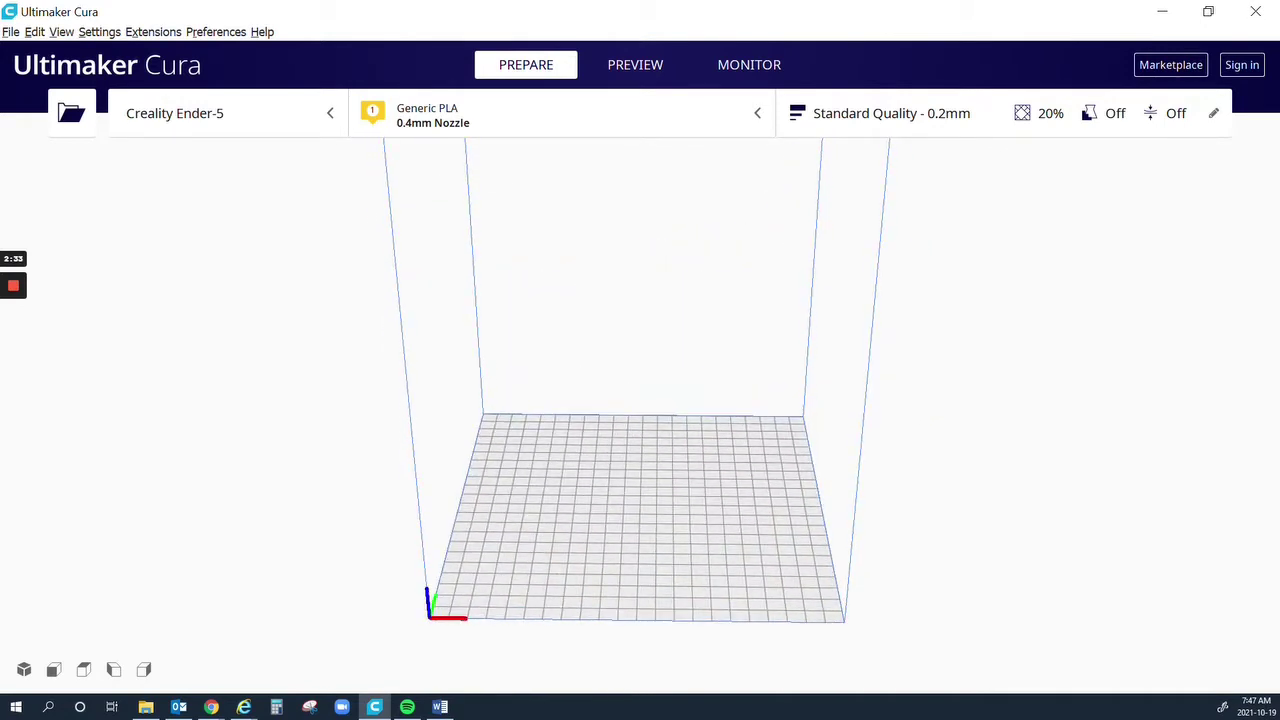
left_click_drag(457, 571, 590, 509)
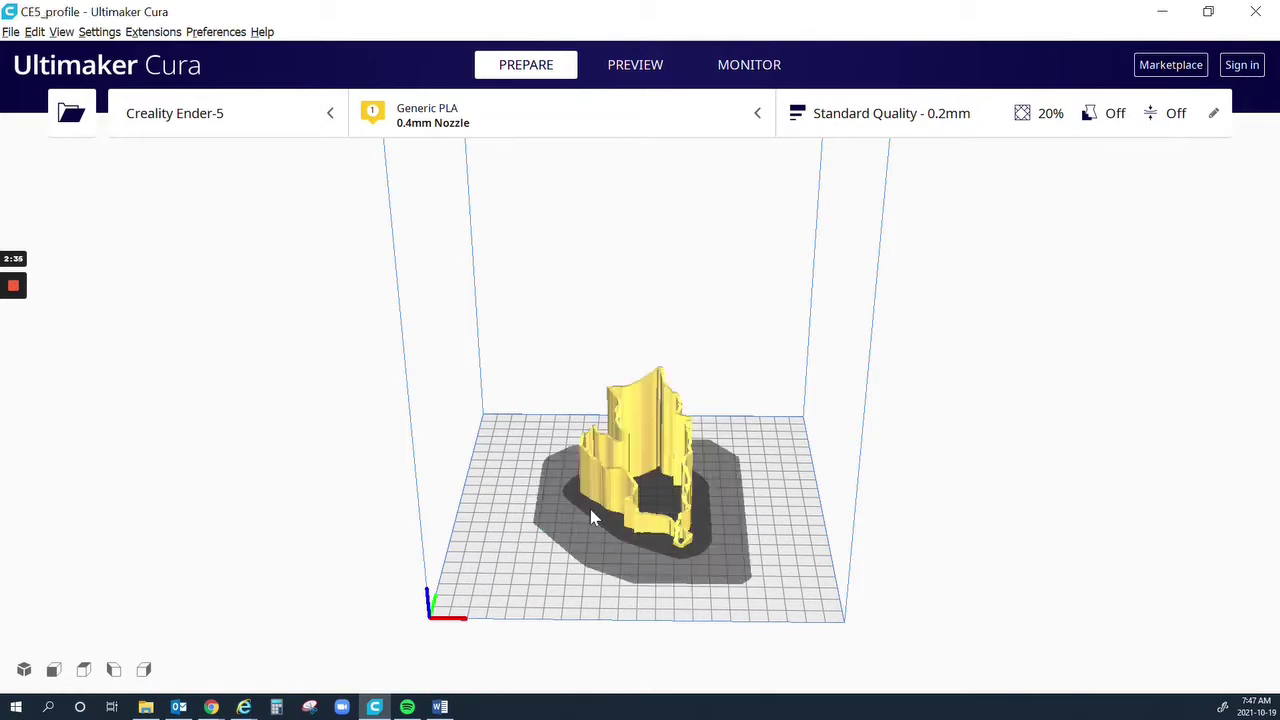
- Examine the route model's elevation profile and wall details up close from above and from the sides
right_click_drag(791, 517, 829, 586)
scroll(717, 446, "up", 3)
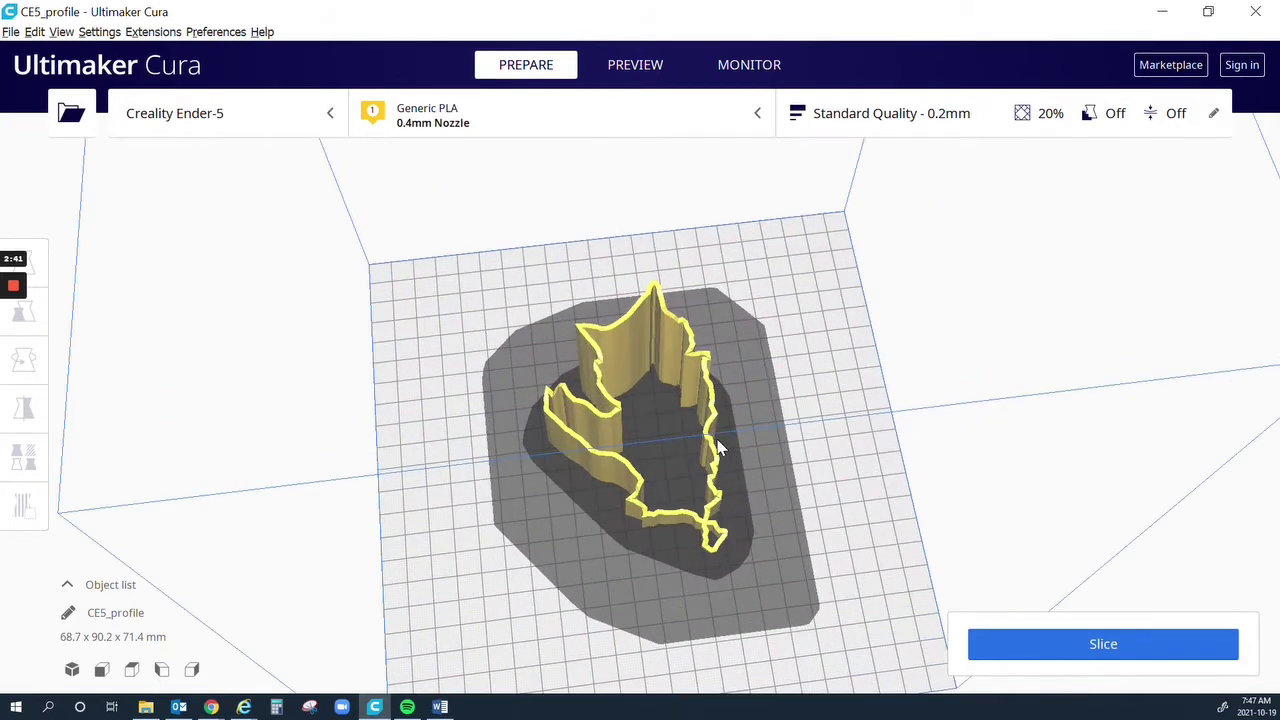
scroll(717, 446, "up", 5)
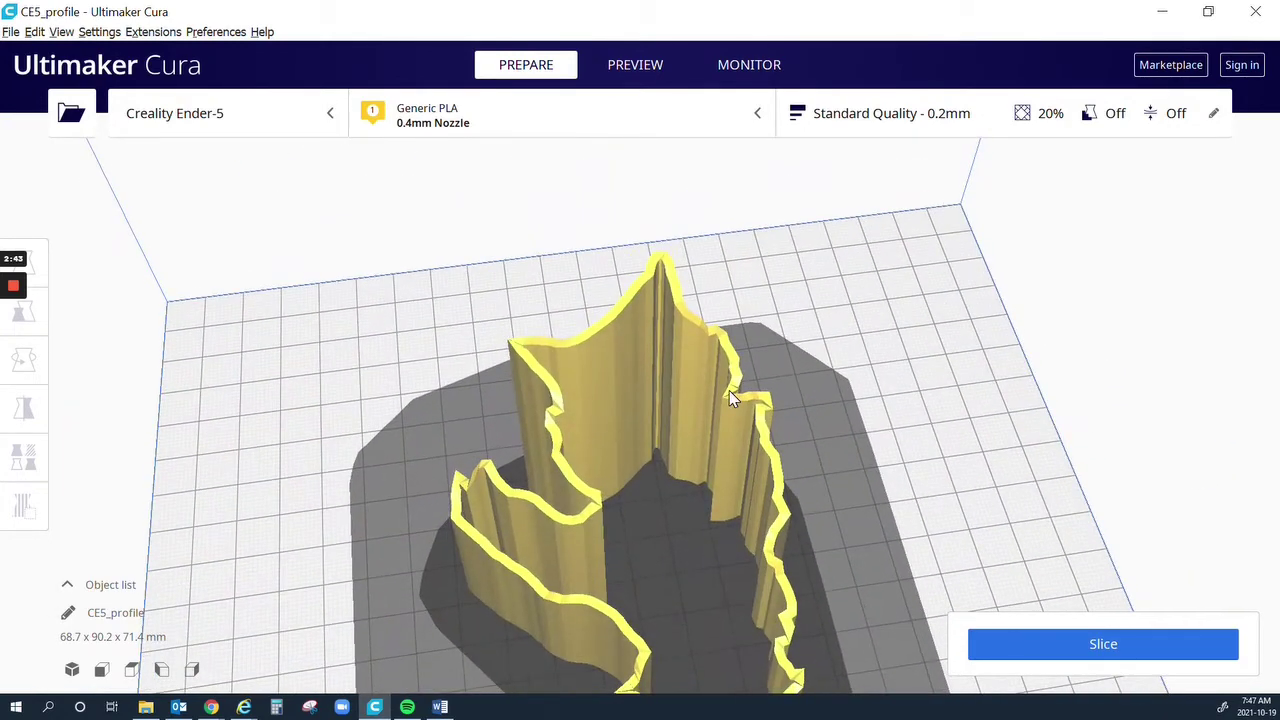
right_click_drag(729, 390, 651, 304)
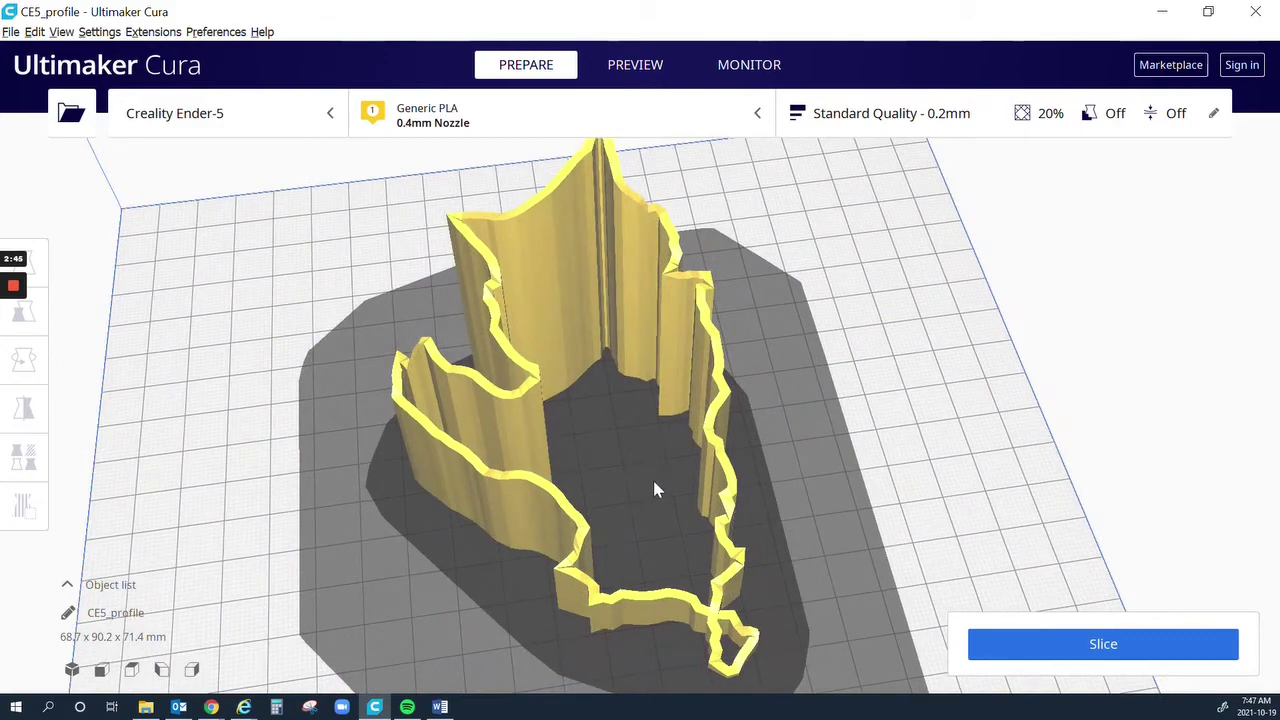
right_click_drag(652, 477, 687, 448)
scroll(687, 448, "up", 6)
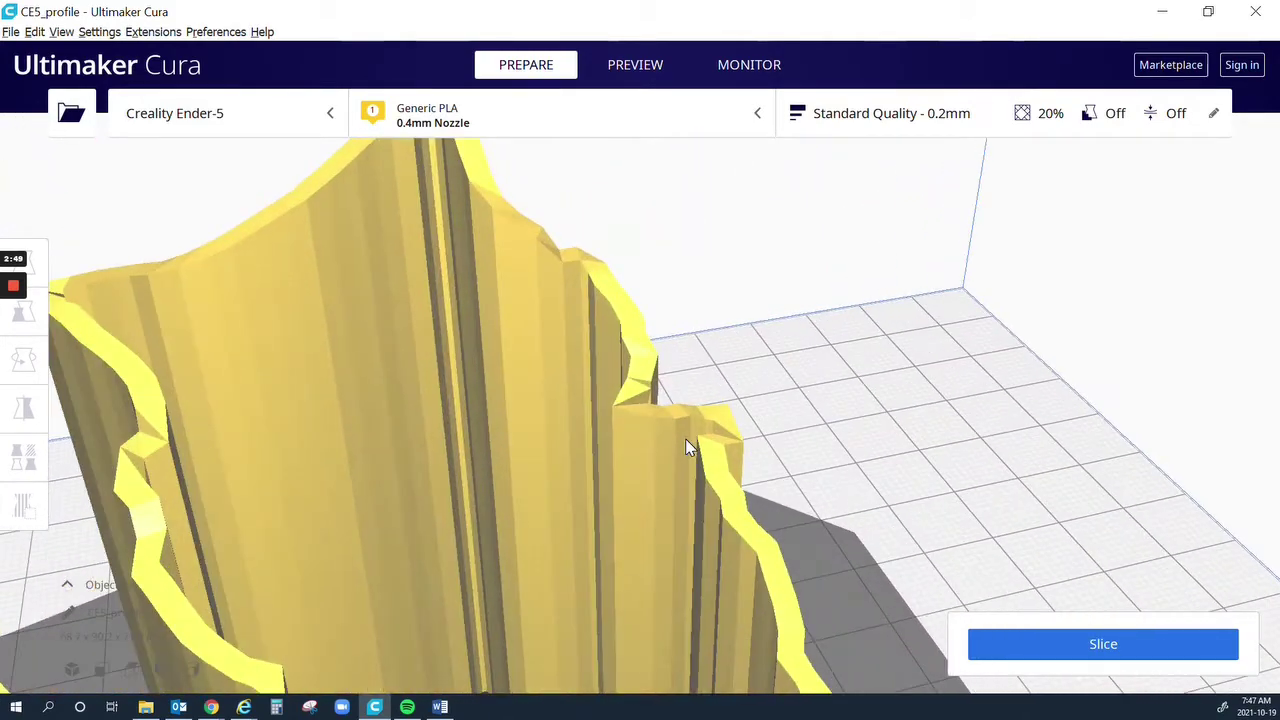
right_click_drag(672, 435, 522, 413)
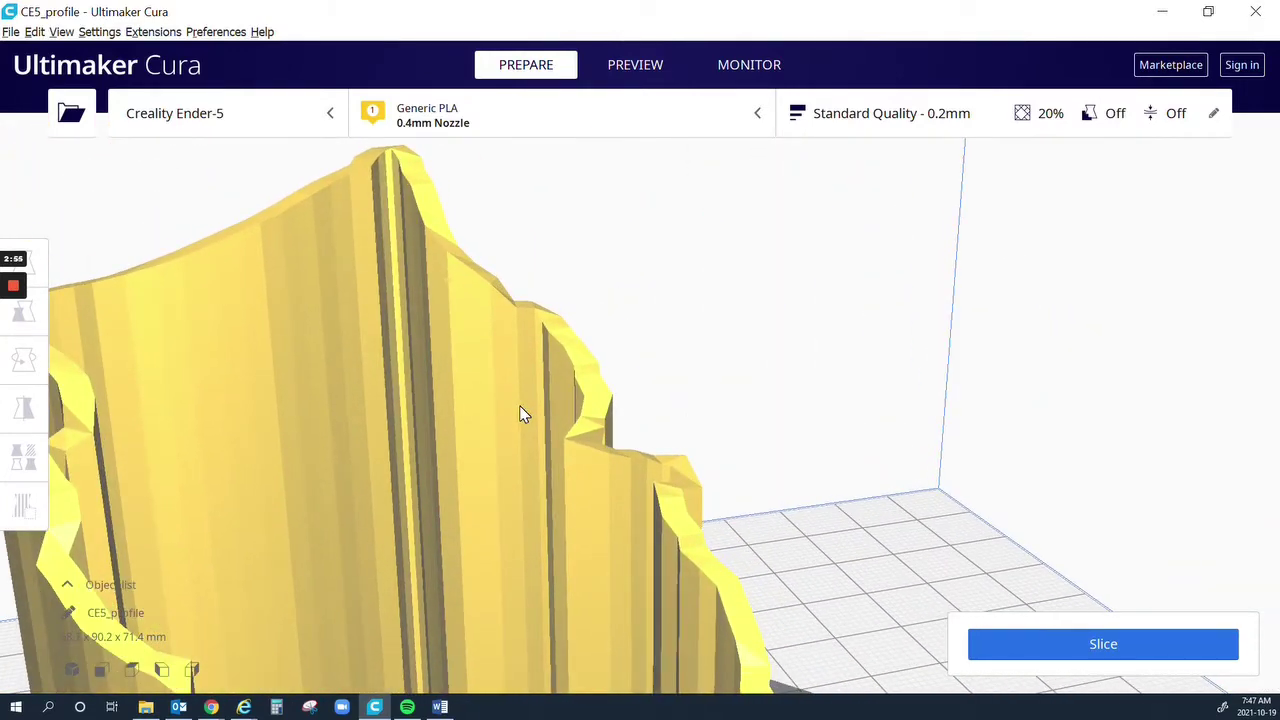
scroll(520, 413, "down", 5)
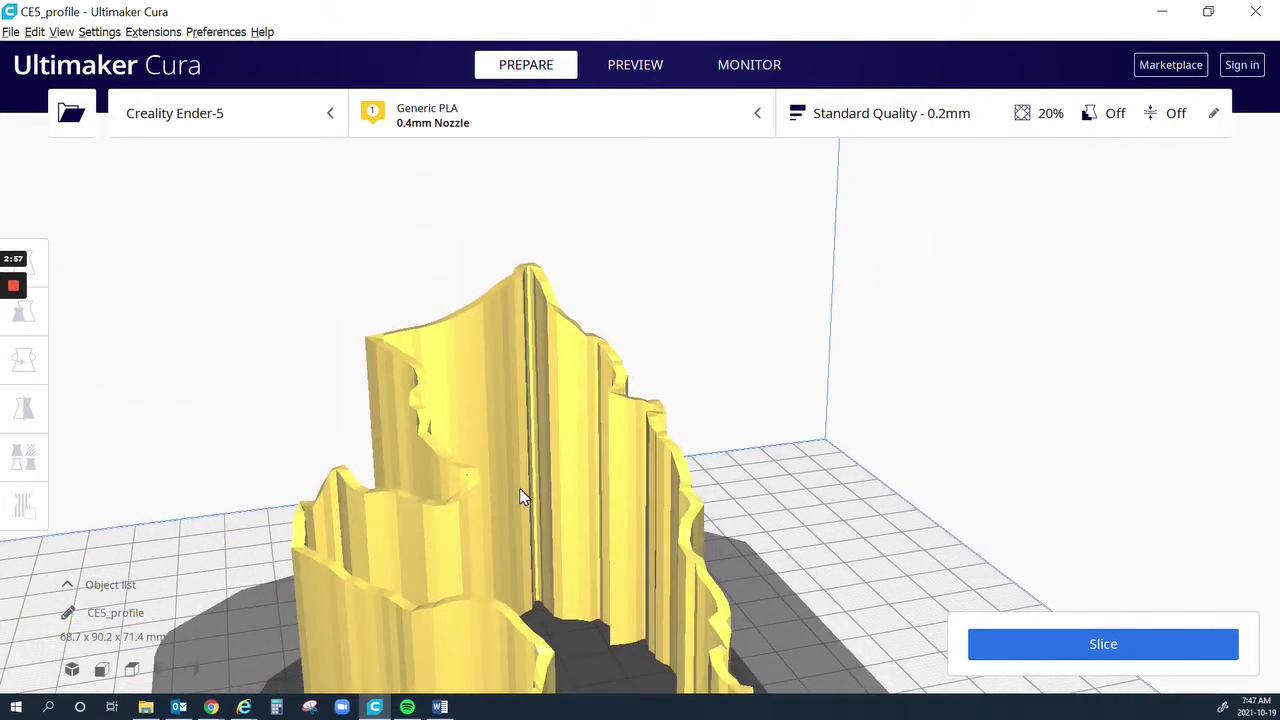
right_click_drag(529, 486, 507, 433)
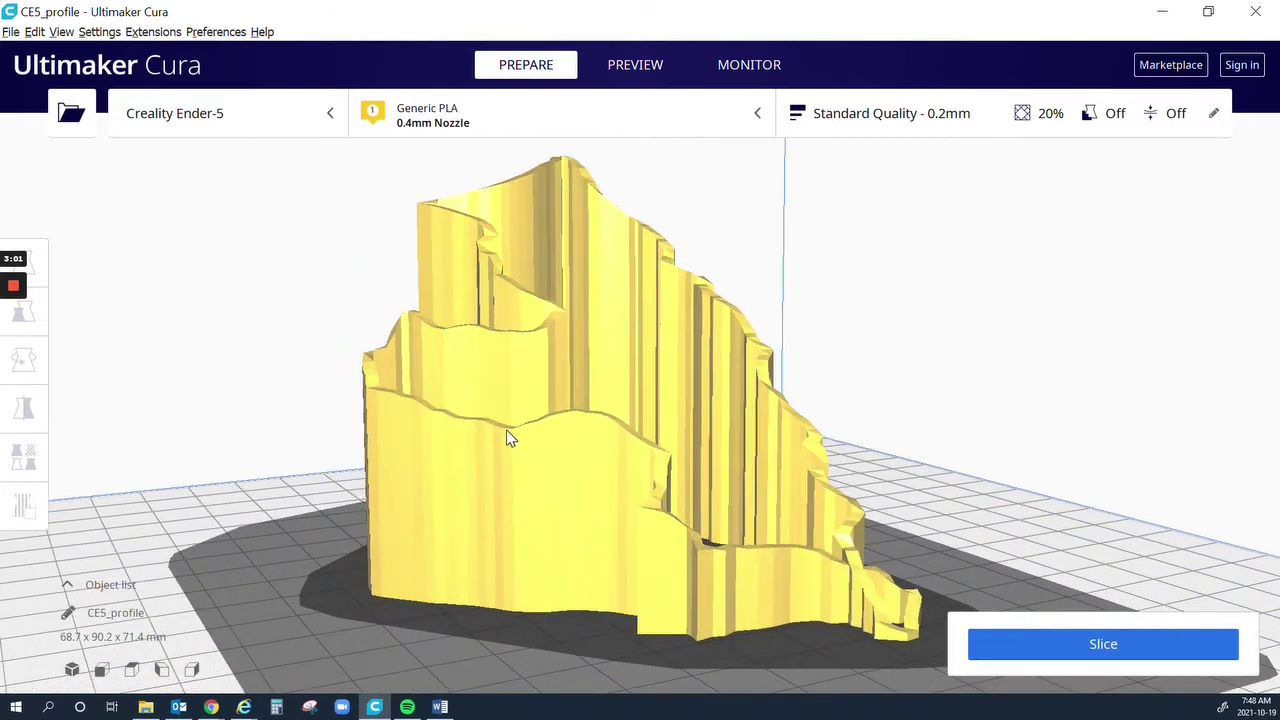
right_click_drag(430, 487, 573, 533)
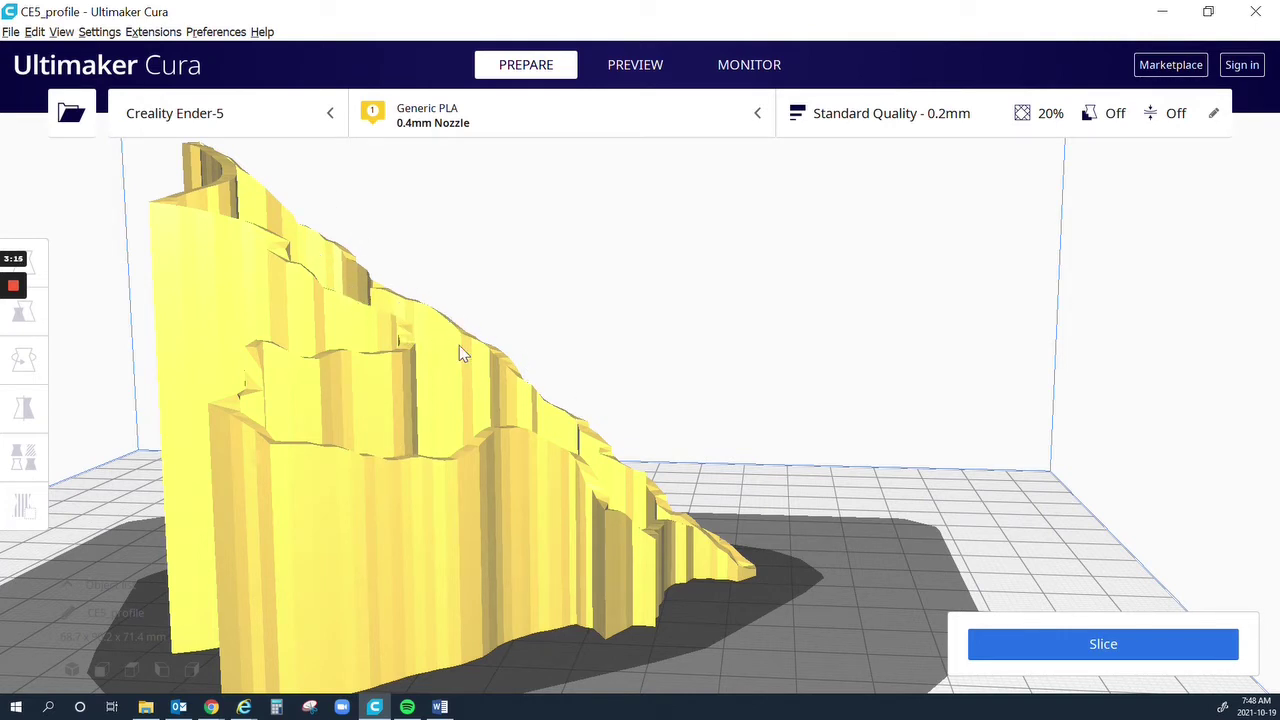
- Scale the route model uniformly to 200% of its original size
right_click_drag(706, 429, 617, 452)
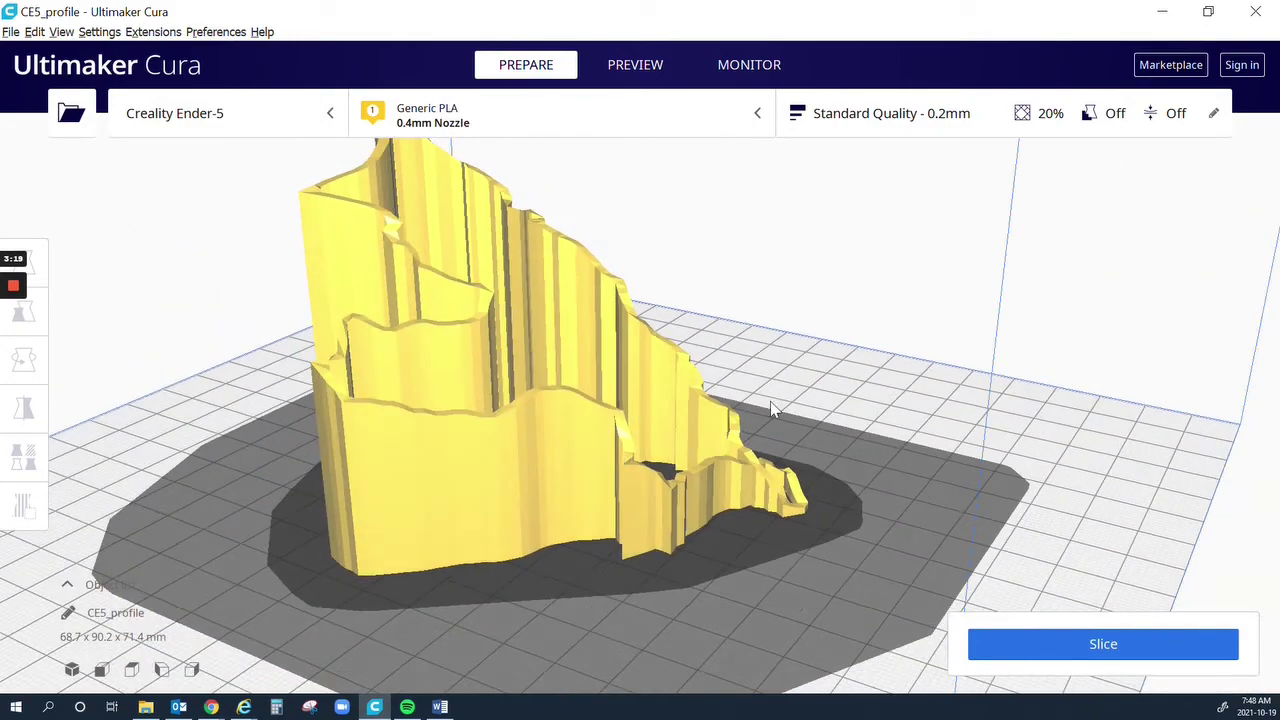
scroll(770, 401, "up", 3)
scroll(750, 425, "down", 5)
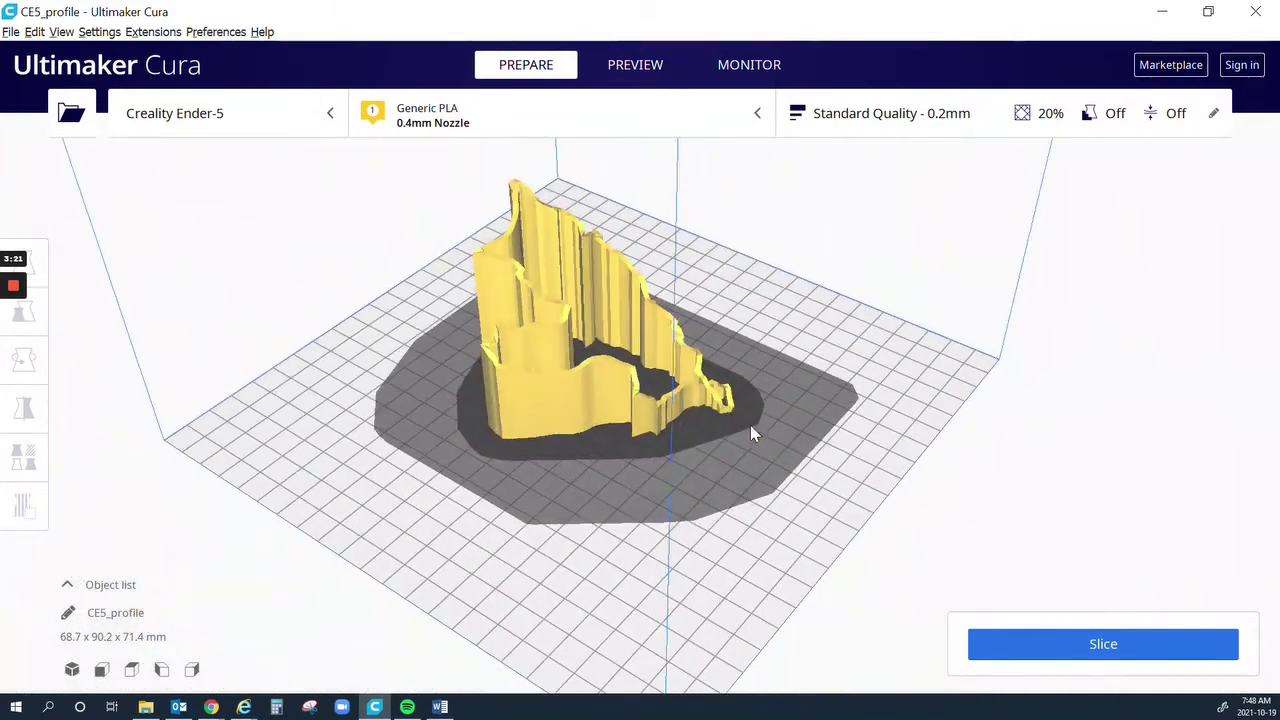
left_click(600, 383)
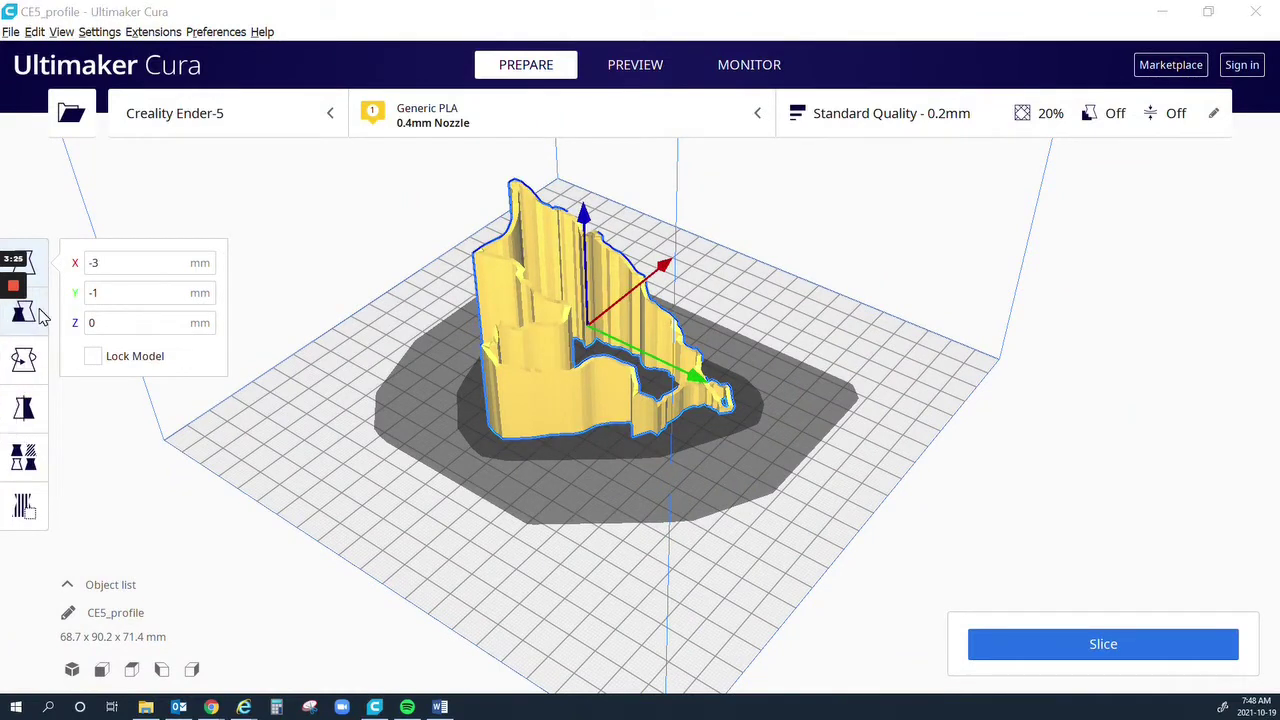
left_click(40, 315)
double_click(236, 311)
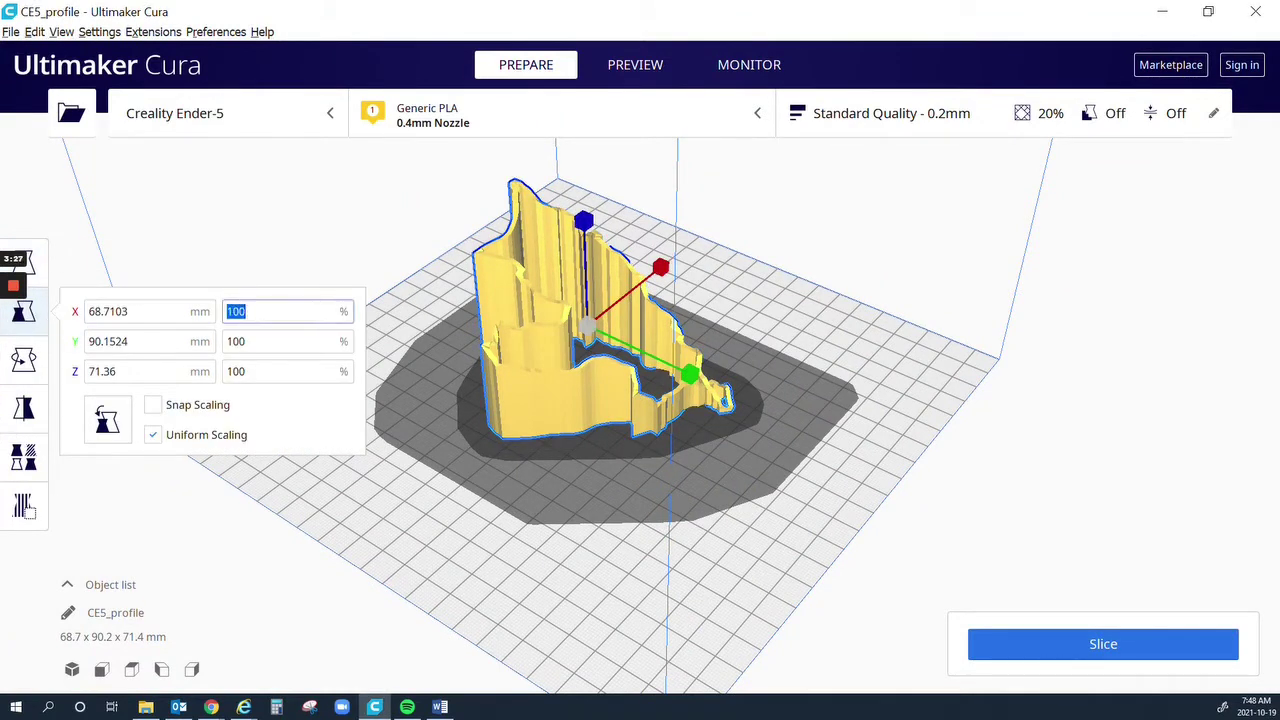
type("200")
key("Return")
- Check how the enlarged route model fits on the build plate and slice it with the Standard Quality 0.2mm profile
scroll(636, 335, "up", 2)
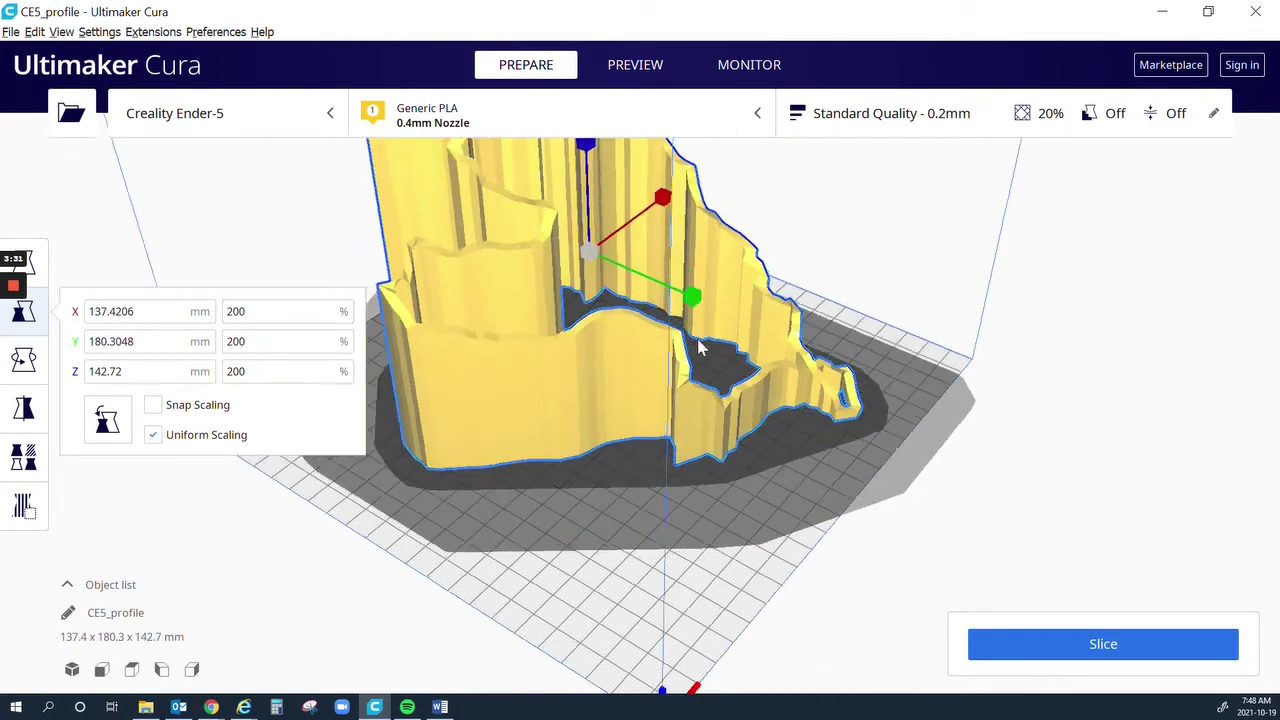
scroll(700, 345, "up", 2)
scroll(700, 345, "down", 6)
right_click_drag(751, 314, 601, 376)
scroll(601, 376, "up", 3)
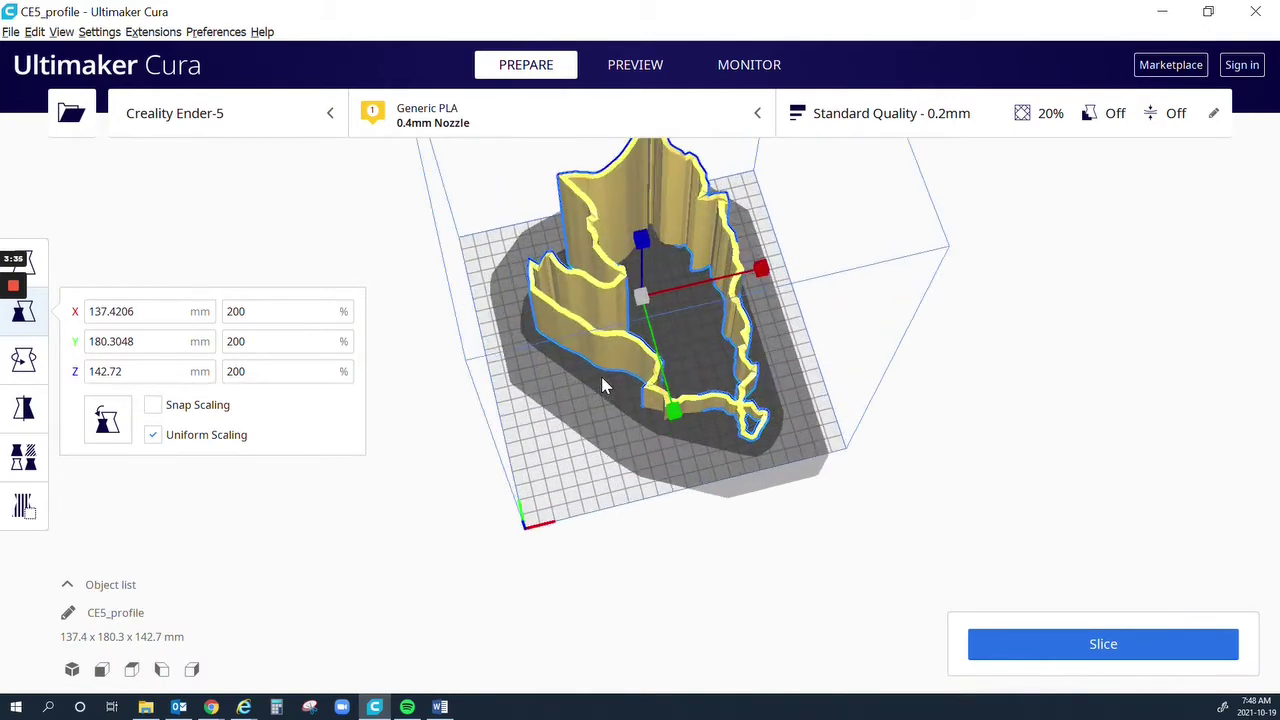
left_click(1103, 645)
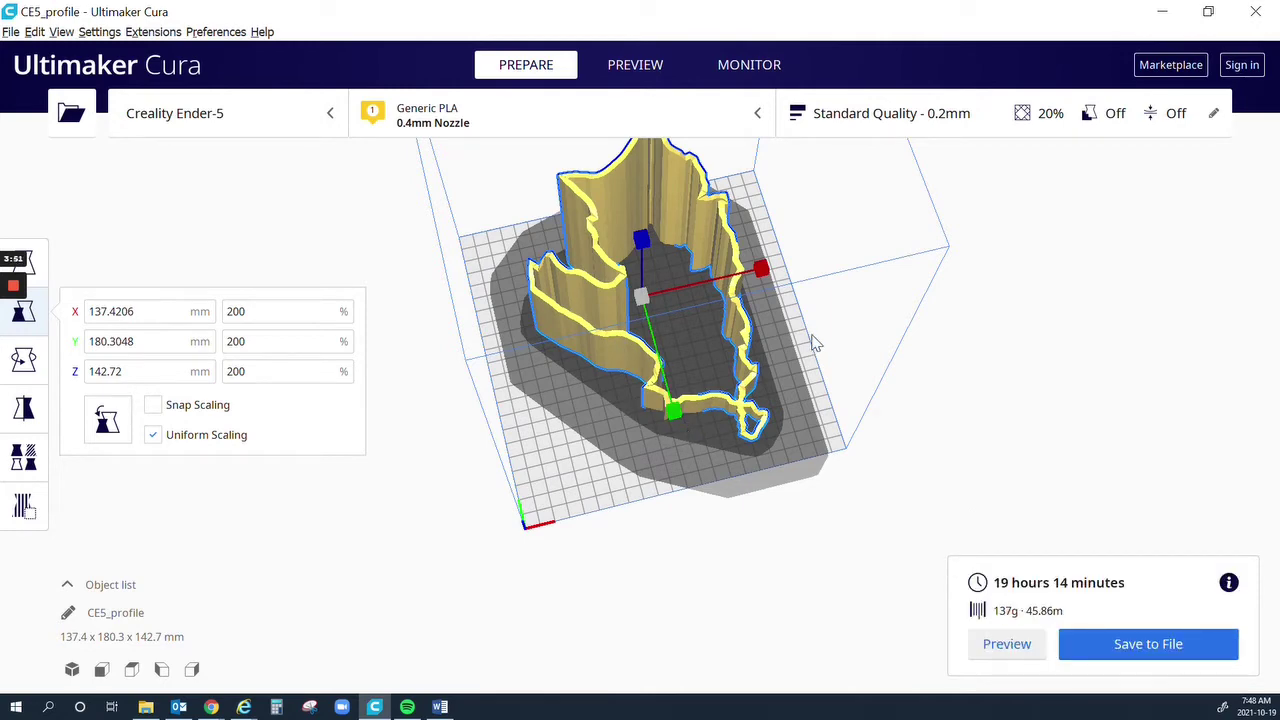
- Examine the sliced route model's walls and elevation profile from a low front angle
right_click_drag(815, 343, 654, 314)
scroll(764, 349, "up", 3)
scroll(766, 354, "down", 6)
scroll(677, 300, "up", 3)
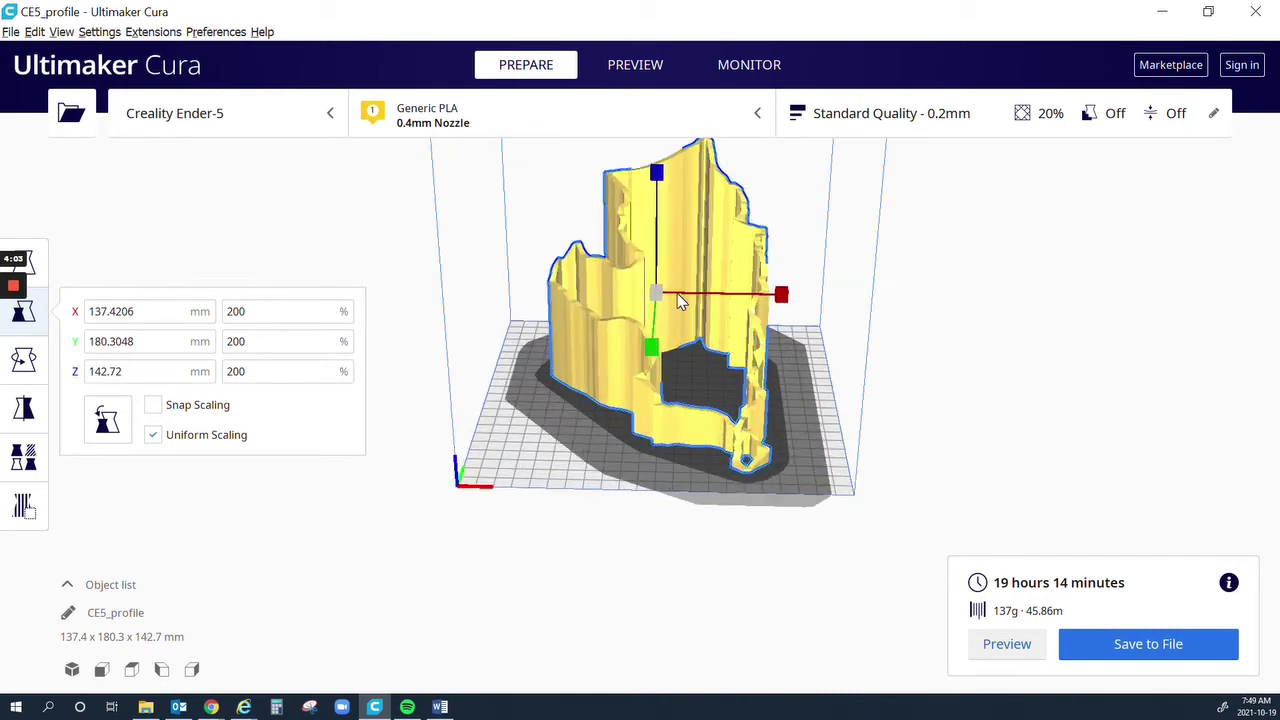
right_click_drag(837, 323, 817, 306)
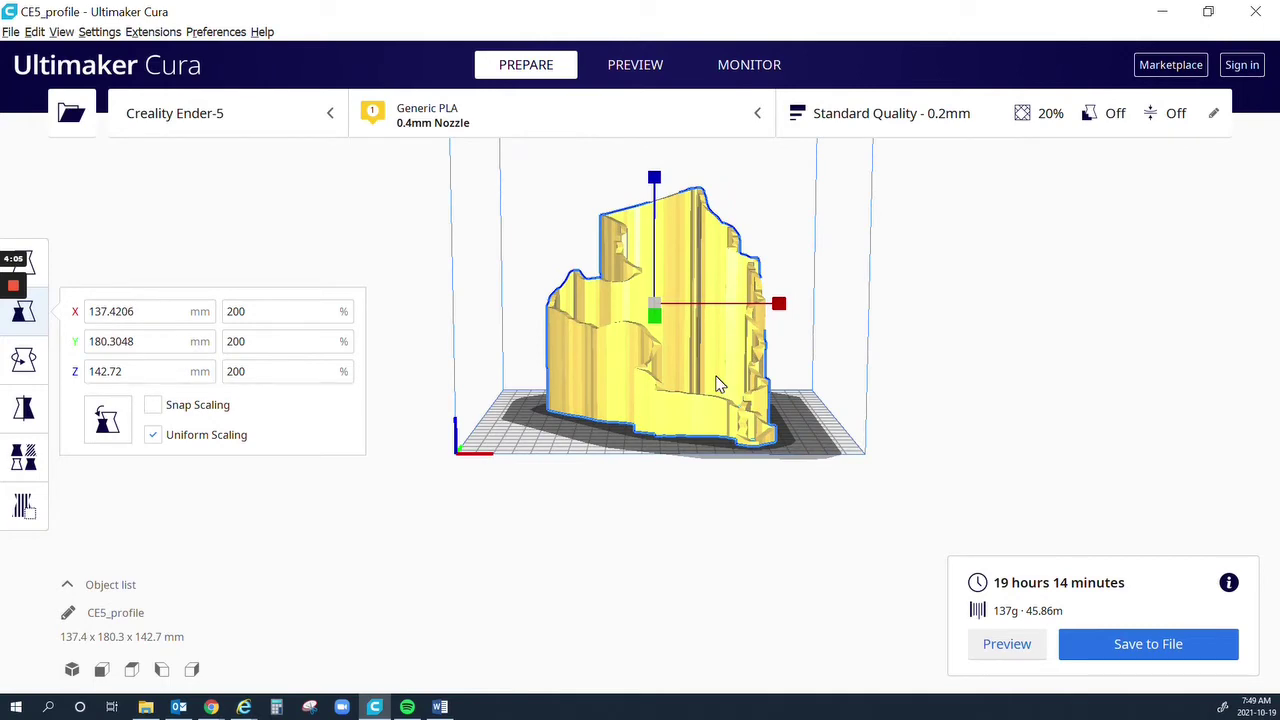